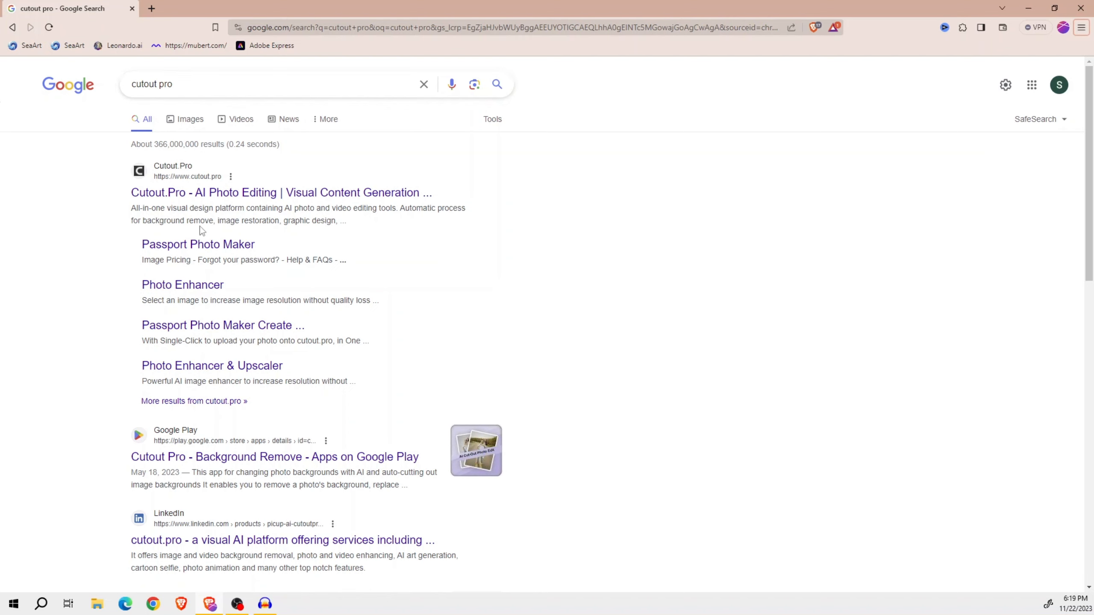
- Open Cutout.Pro's Passport Photo Maker page from the search results
click(219, 247)
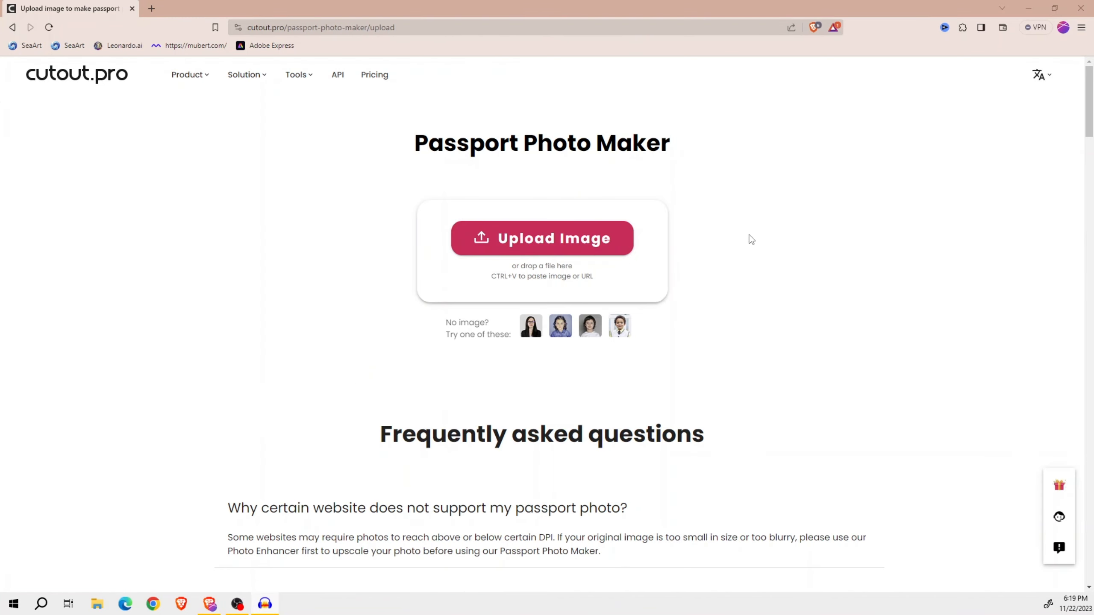
scroll(618, 296, down, 3)
scroll(581, 317, up, 3)
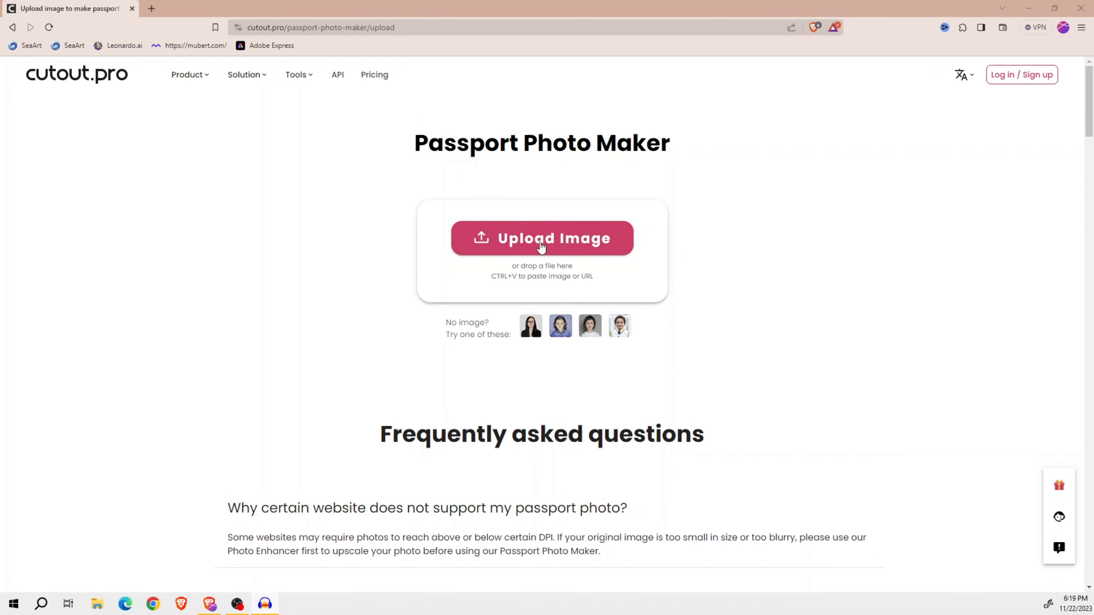
- Log in to the cutout.pro site with the Google account
click(1011, 81)
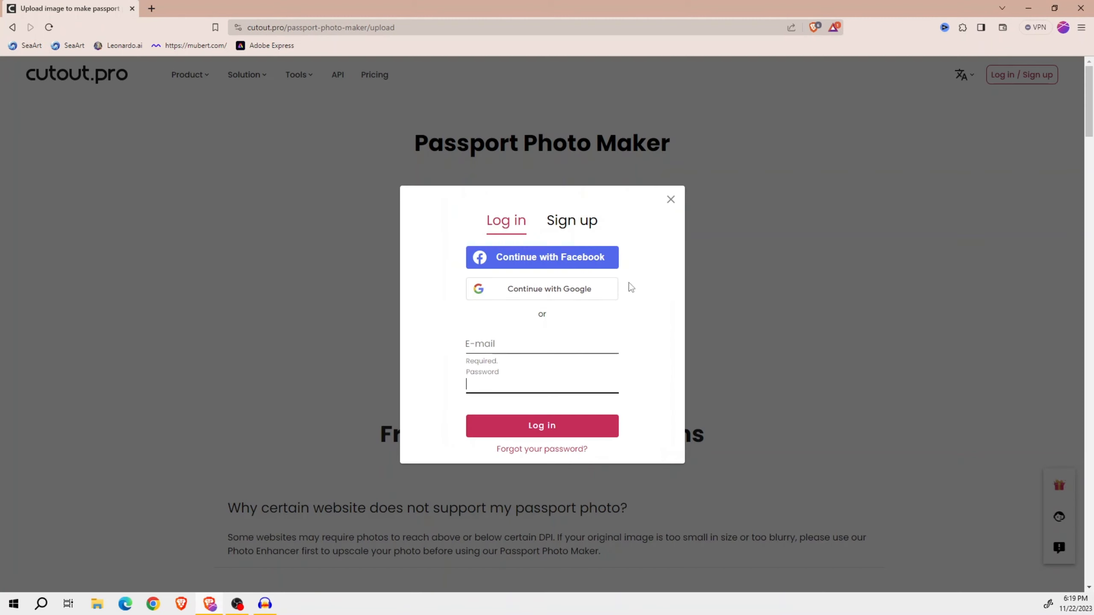
key(Tab)
click(535, 291)
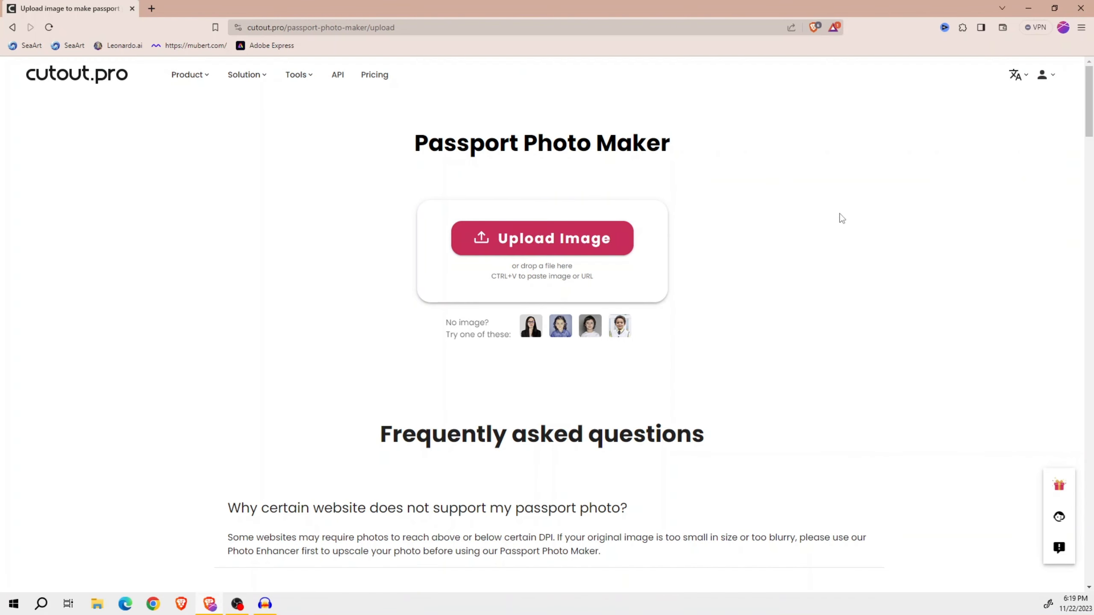
- Upload the man's portrait photo and set its size to Bangladesh (Passport), 4x5 cm
click(542, 248)
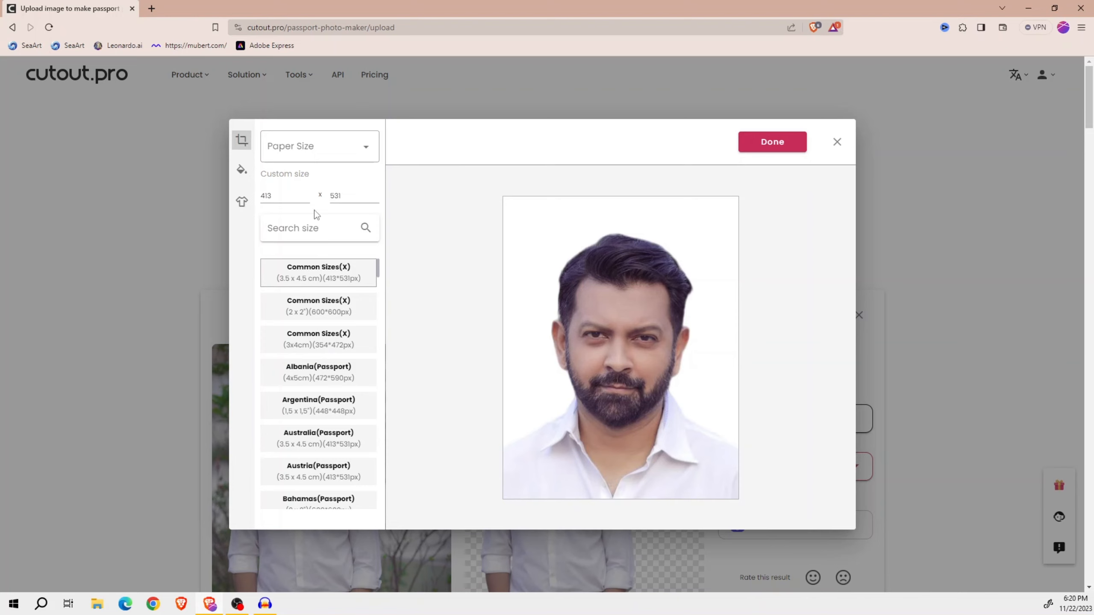
scroll(343, 336, down, 3)
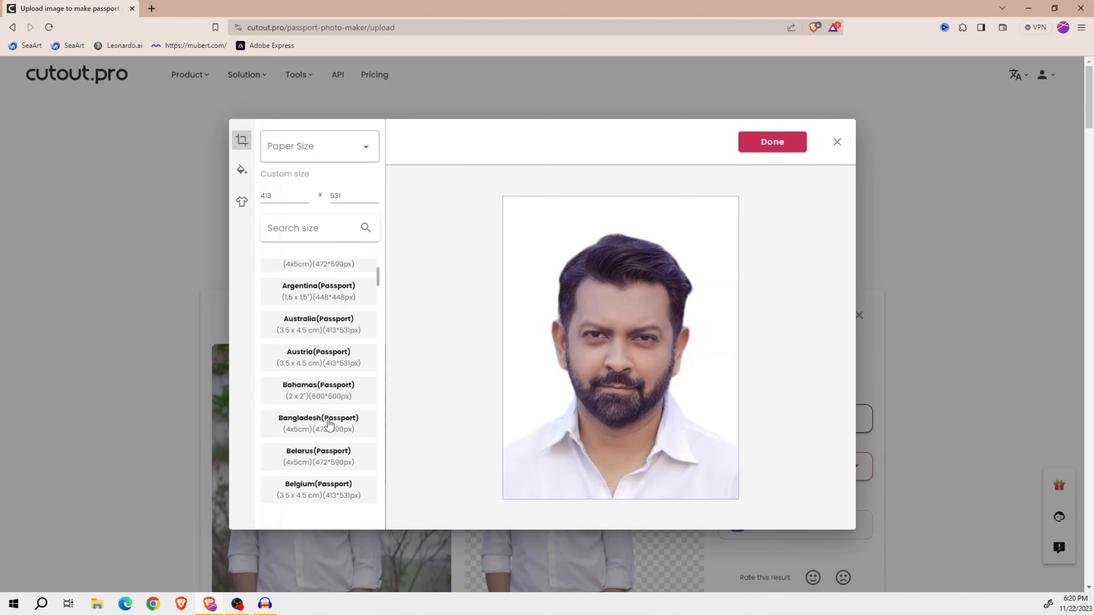
click(328, 426)
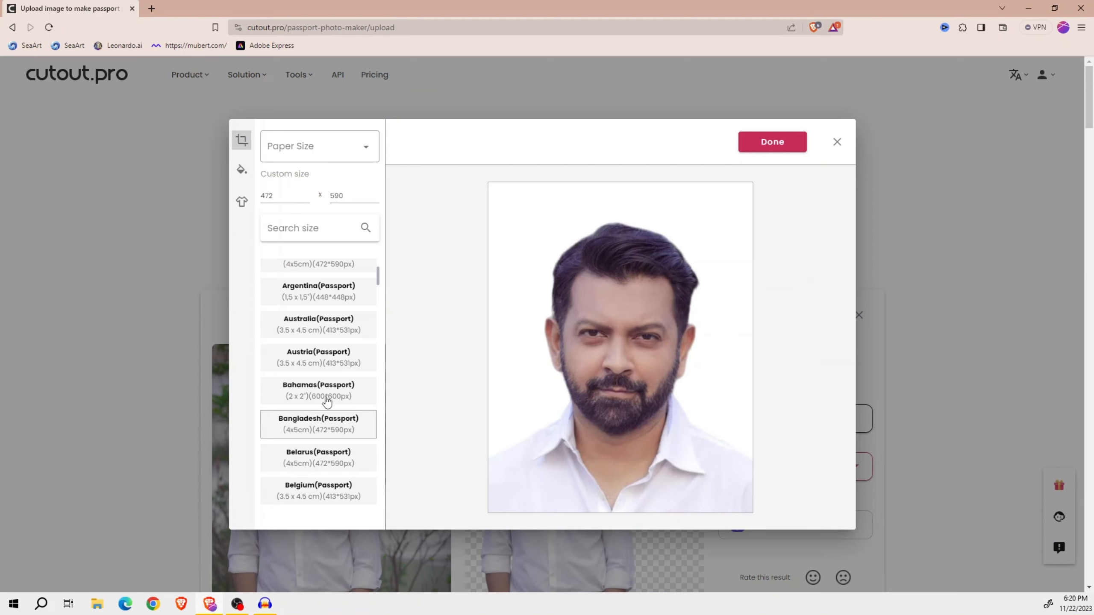
- Try the Australia and Brazil passport sizes and return to the Bangladesh (Passport) size
click(323, 328)
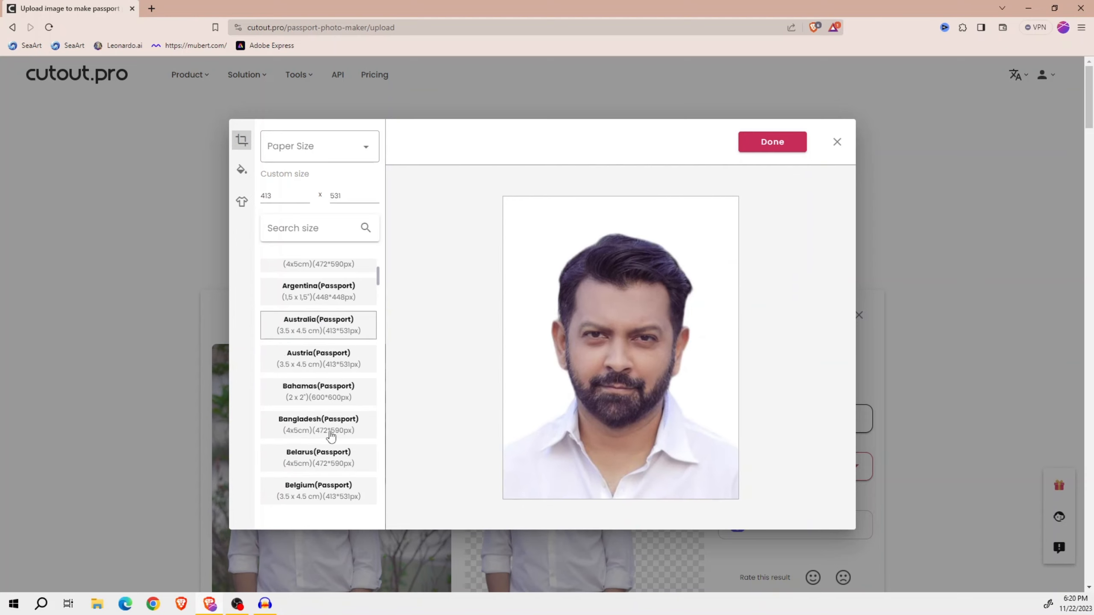
click(330, 434)
scroll(345, 410, down, 4)
scroll(348, 410, down, 2)
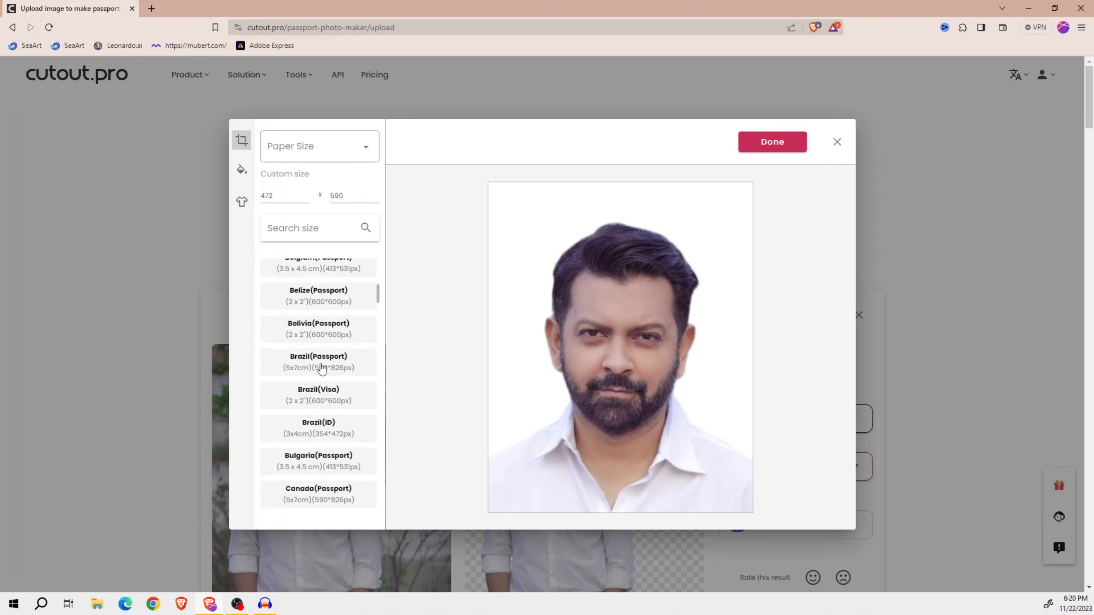
click(320, 368)
scroll(321, 367, up, 3)
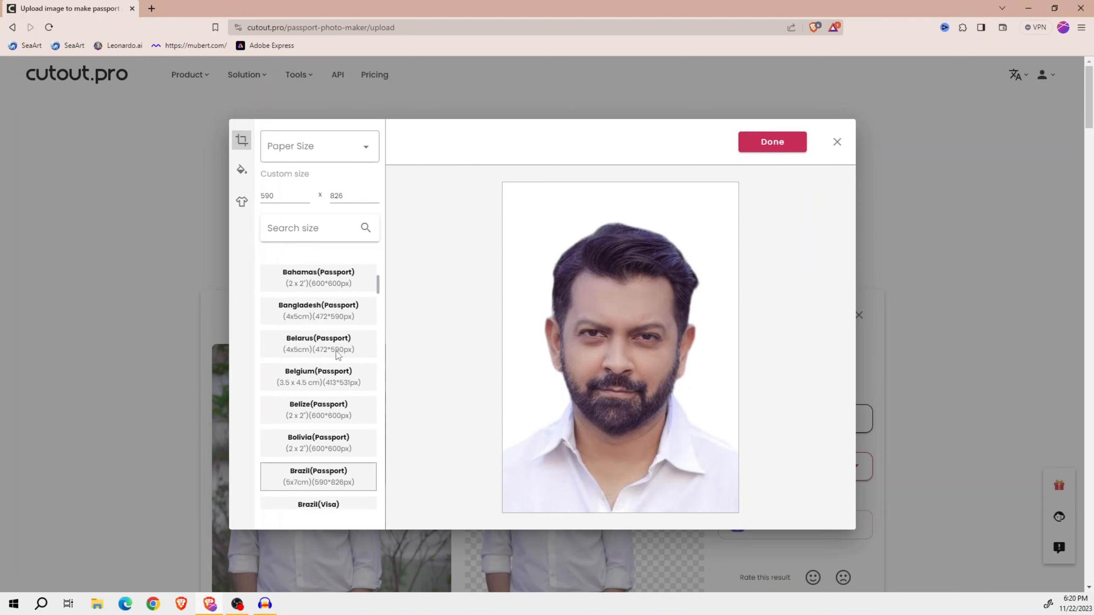
click(325, 314)
scroll(341, 342, up, 5)
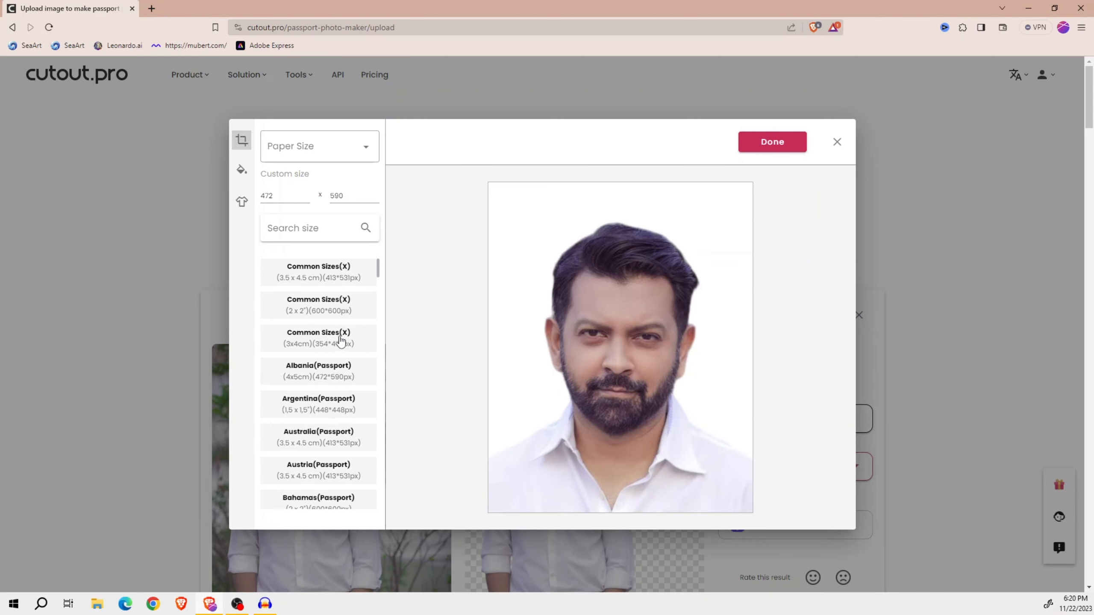
- Try the men's blue shirt, navy suit with tie and beige suit outfits on the portrait
click(239, 172)
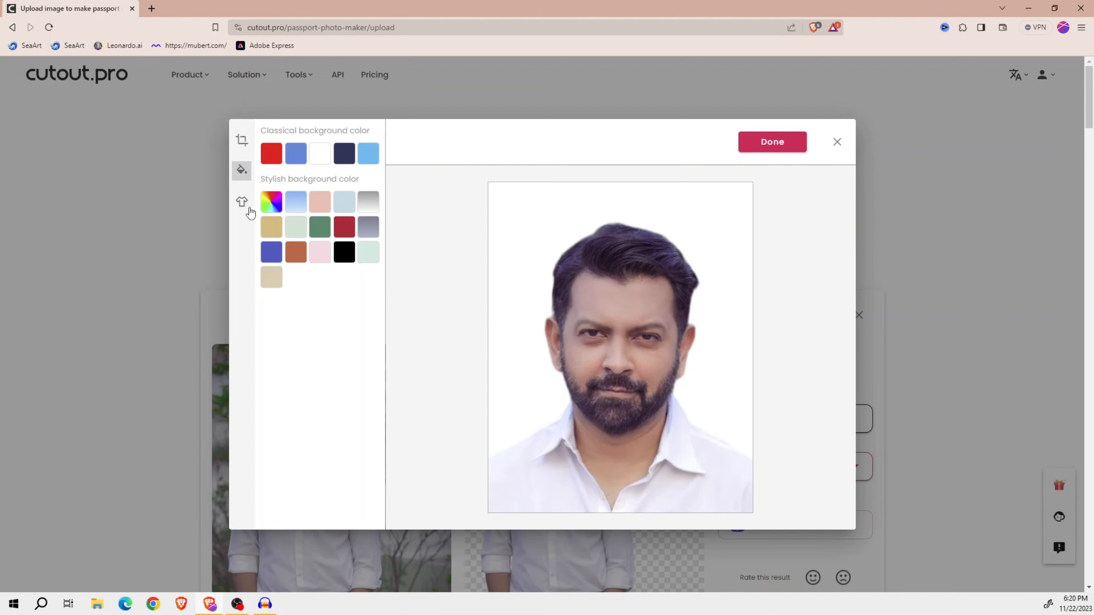
click(242, 205)
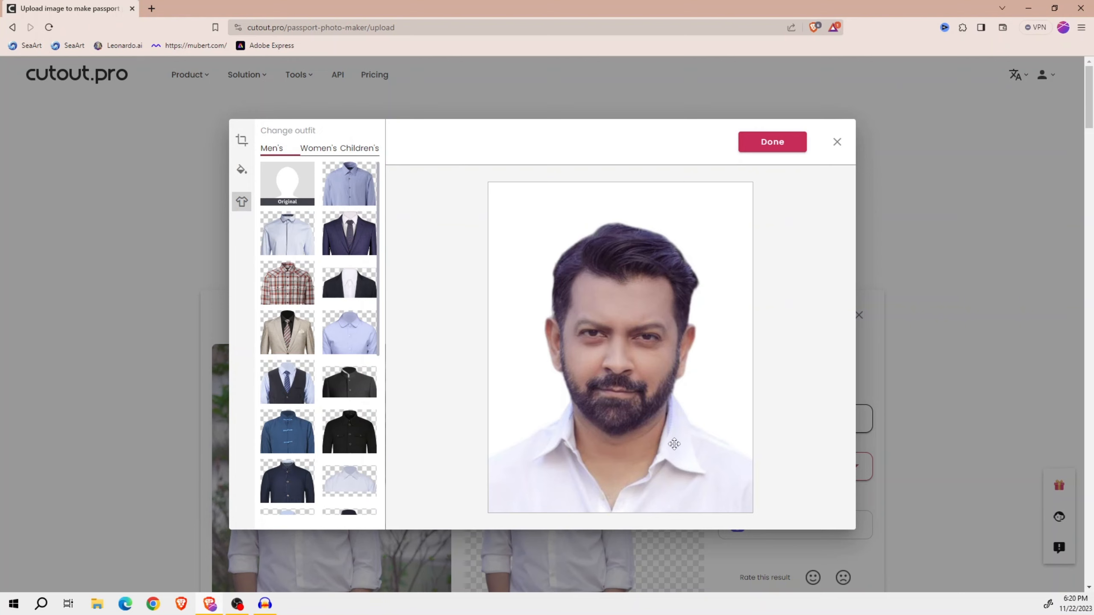
click(343, 198)
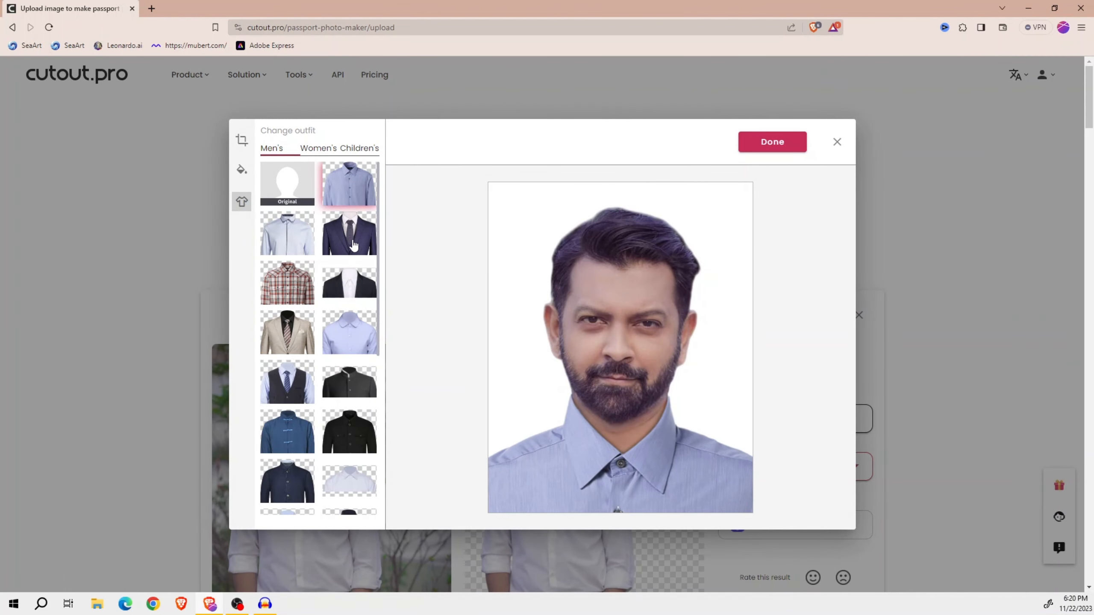
click(351, 241)
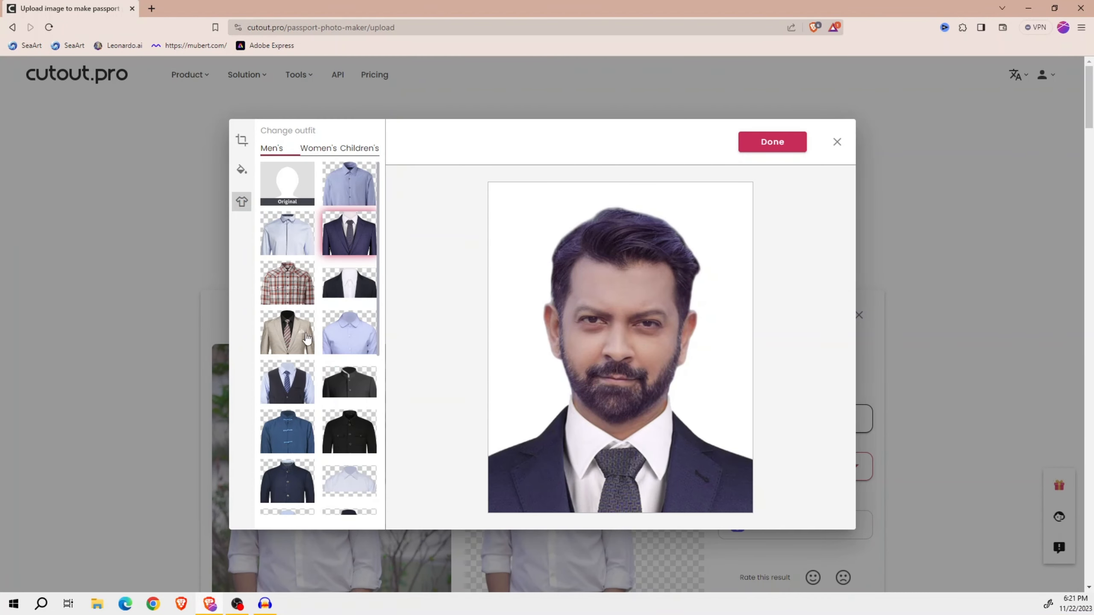
click(282, 334)
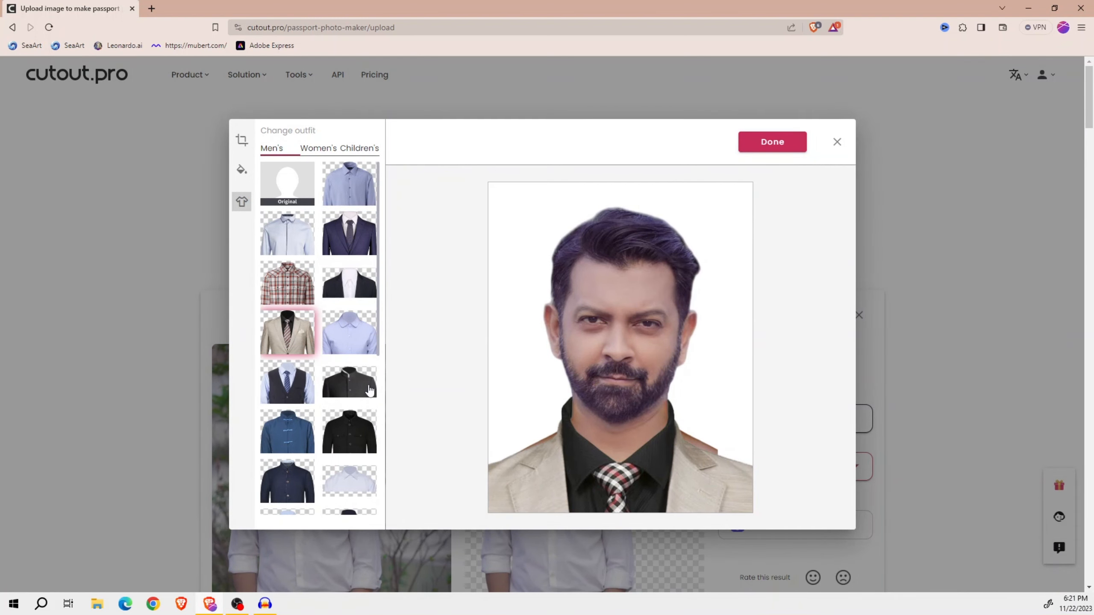
- Apply the last men's outfit in the collection, the navy suit with white shirt and dark tie
scroll(340, 431, down, 3)
scroll(339, 397, down, 4)
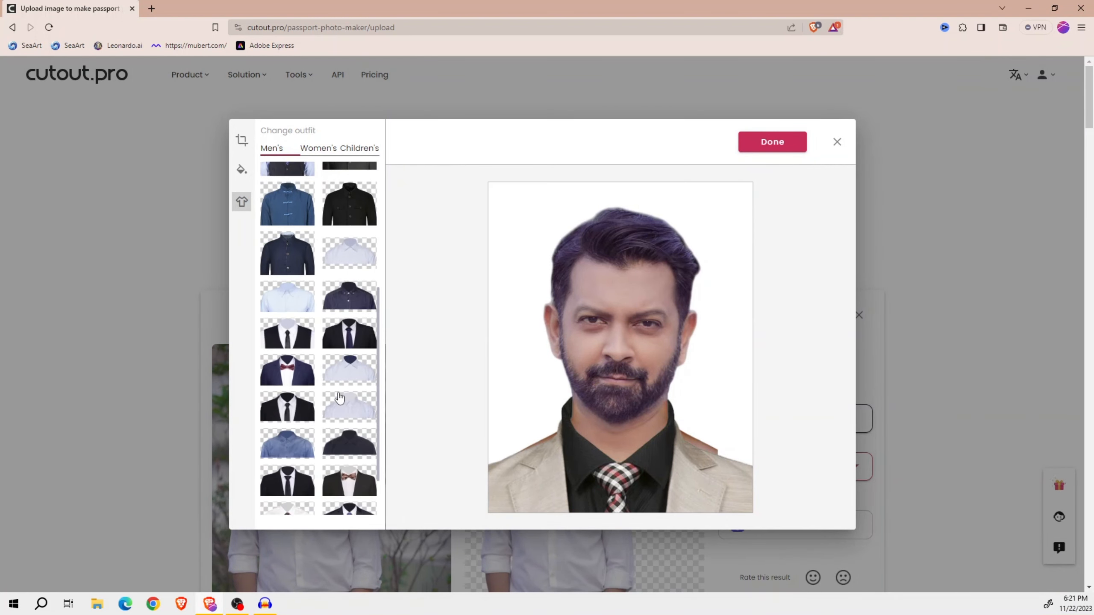
click(291, 495)
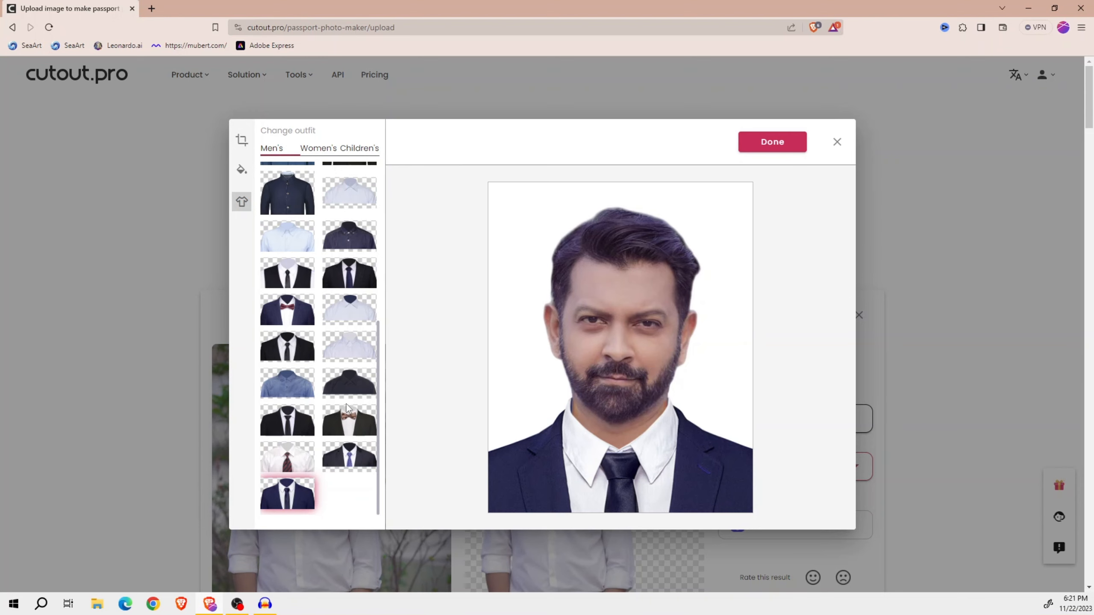
- Try the black suit with tie and the navy suit with red bow tie, returning to the last navy suit outfit
scroll(346, 407, up, 2)
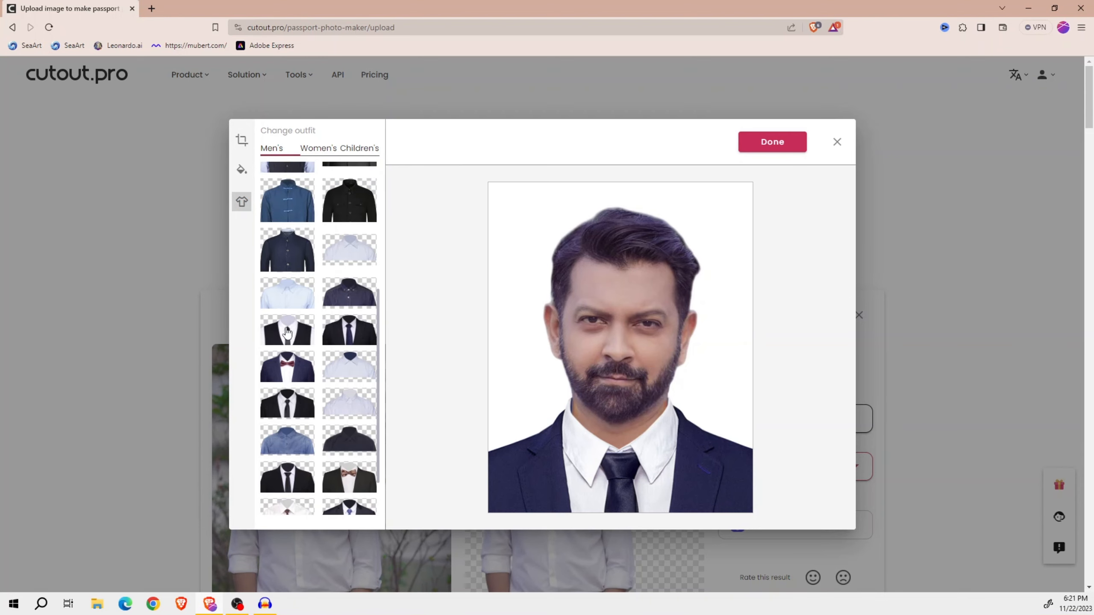
click(285, 330)
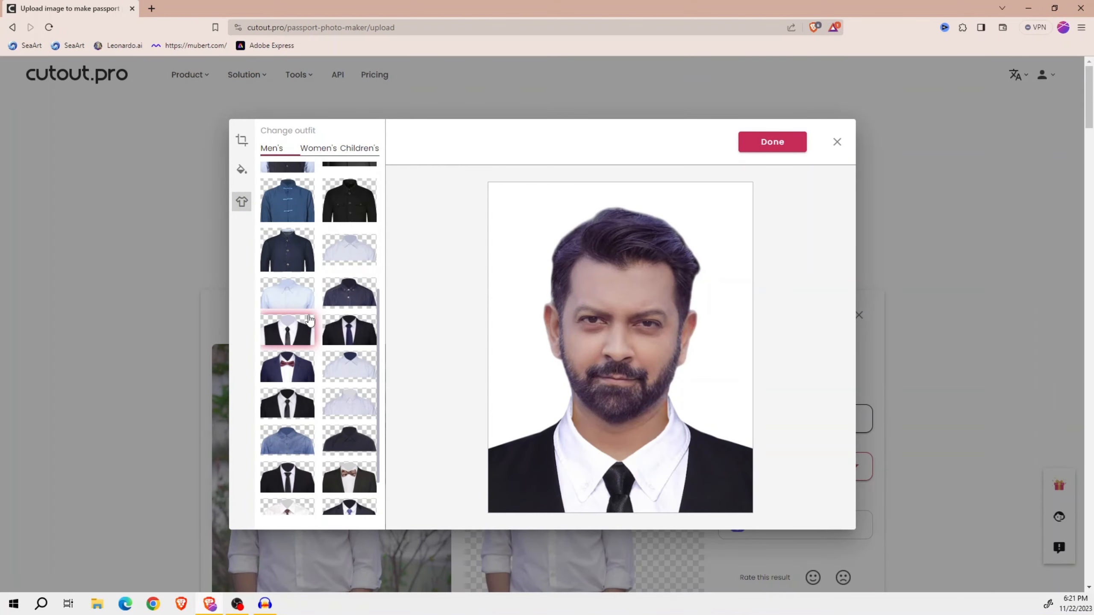
click(297, 366)
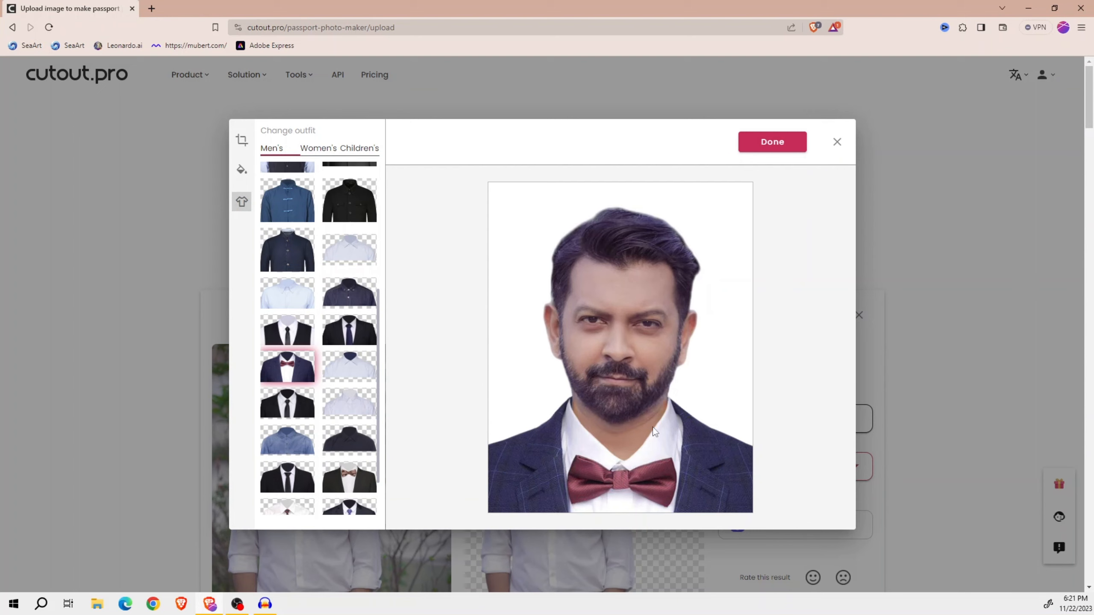
scroll(360, 400, down, 2)
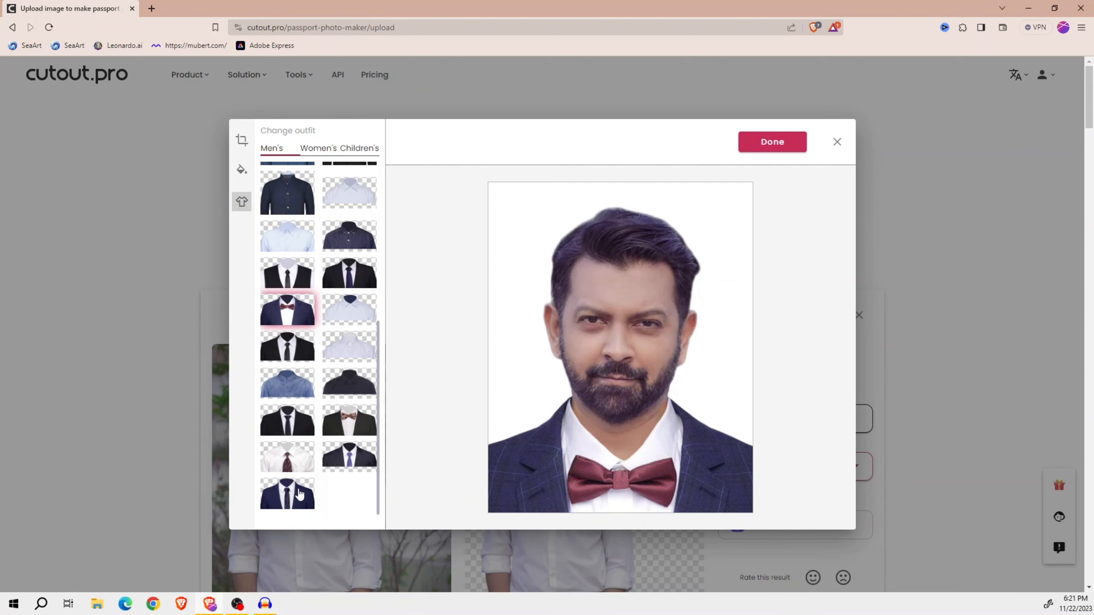
click(303, 493)
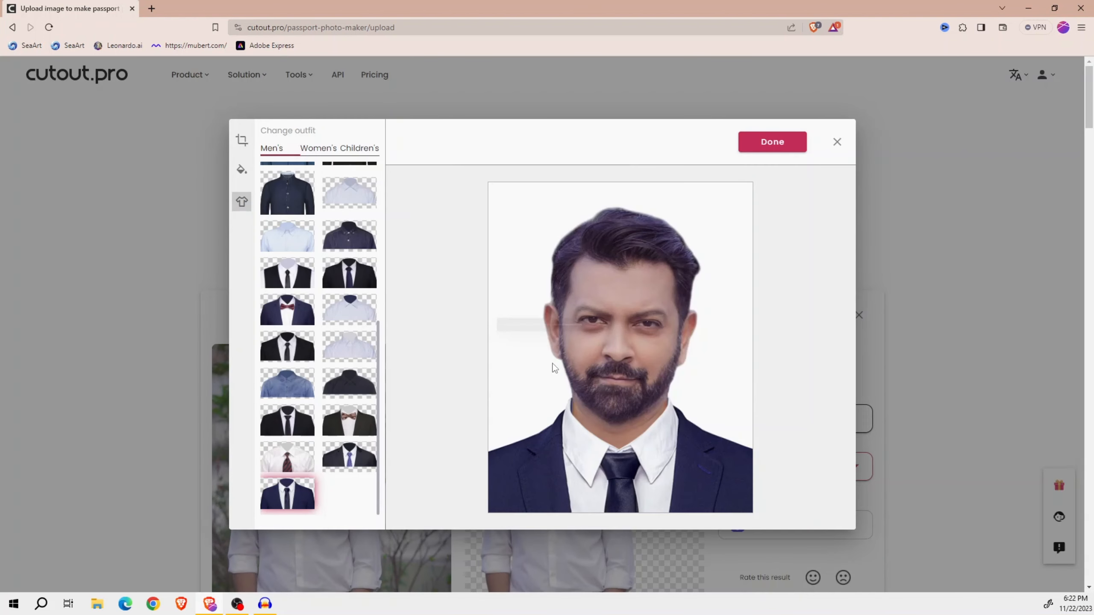
scroll(340, 352, up, 10)
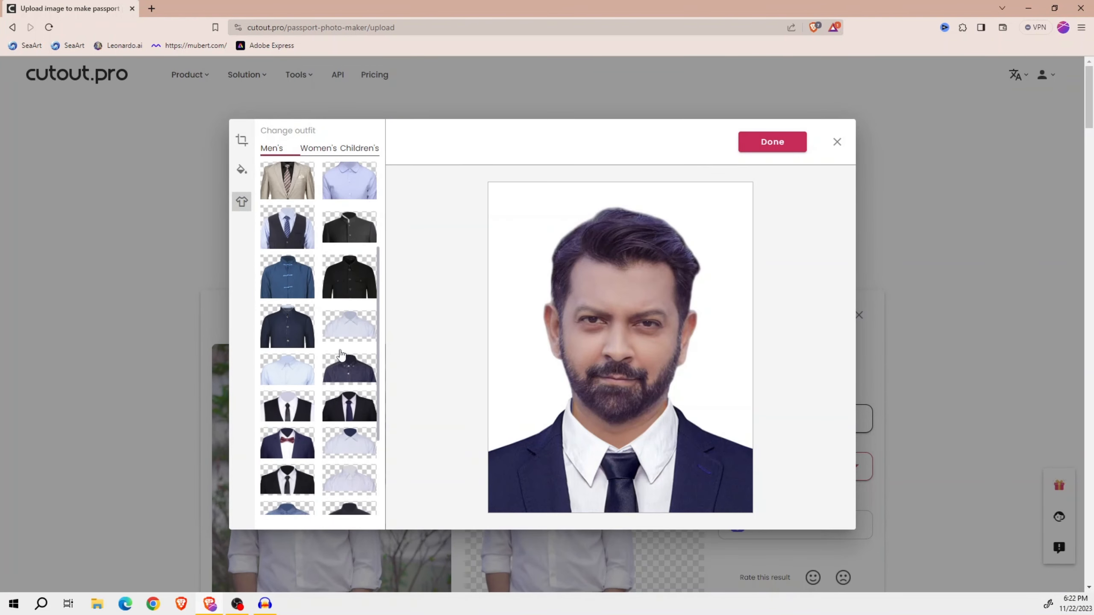
- Try the medium blue background and settle on the light blue classical background color
click(242, 169)
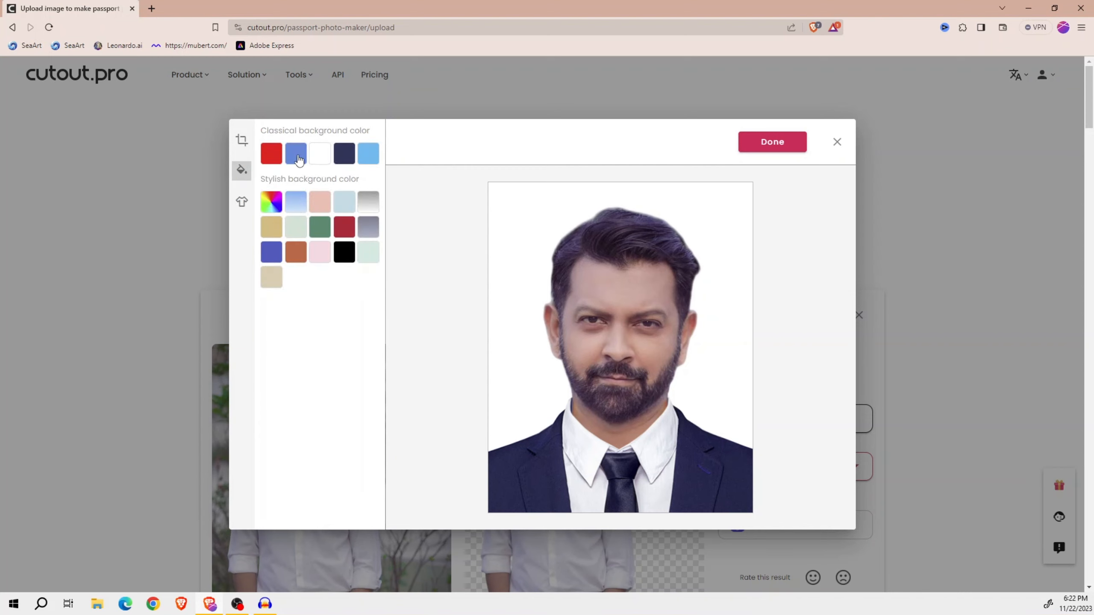
click(303, 161)
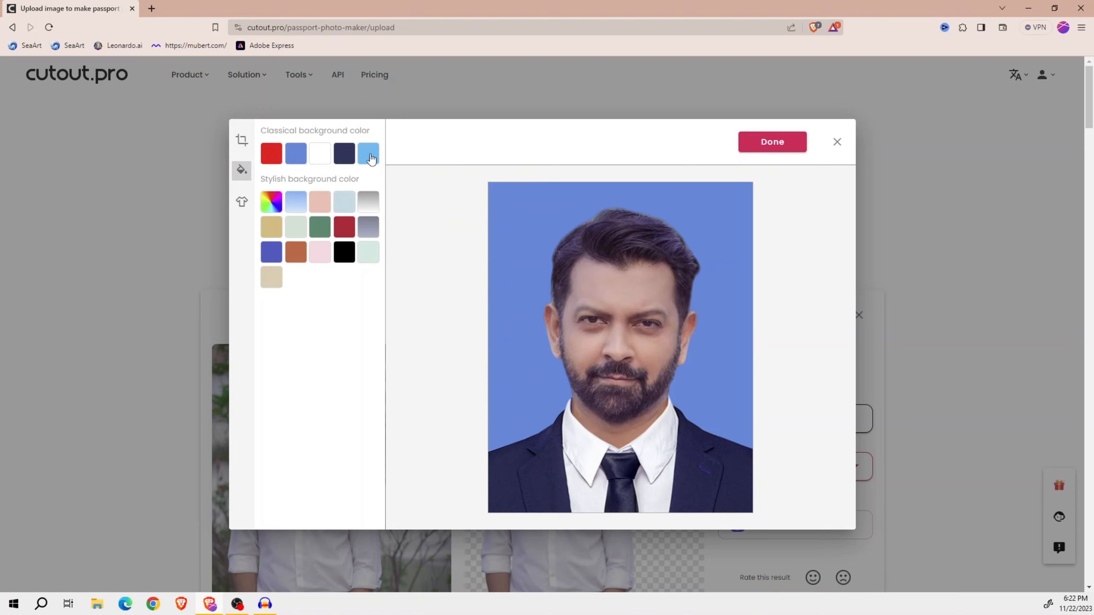
click(369, 157)
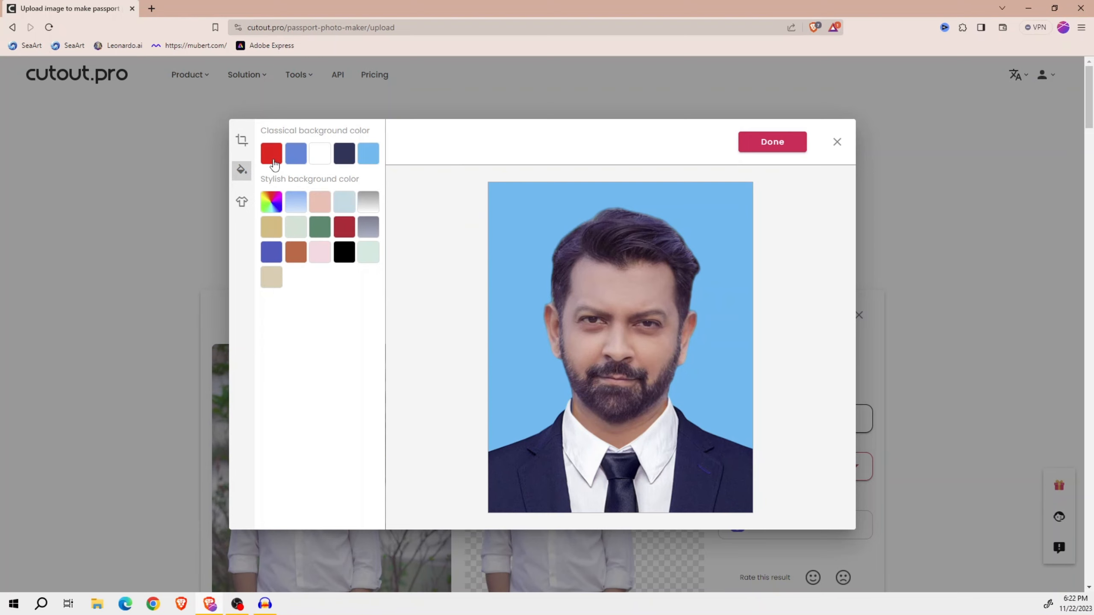
- Try the red, medium blue and black backgrounds and return to the classical light blue
click(273, 162)
click(295, 154)
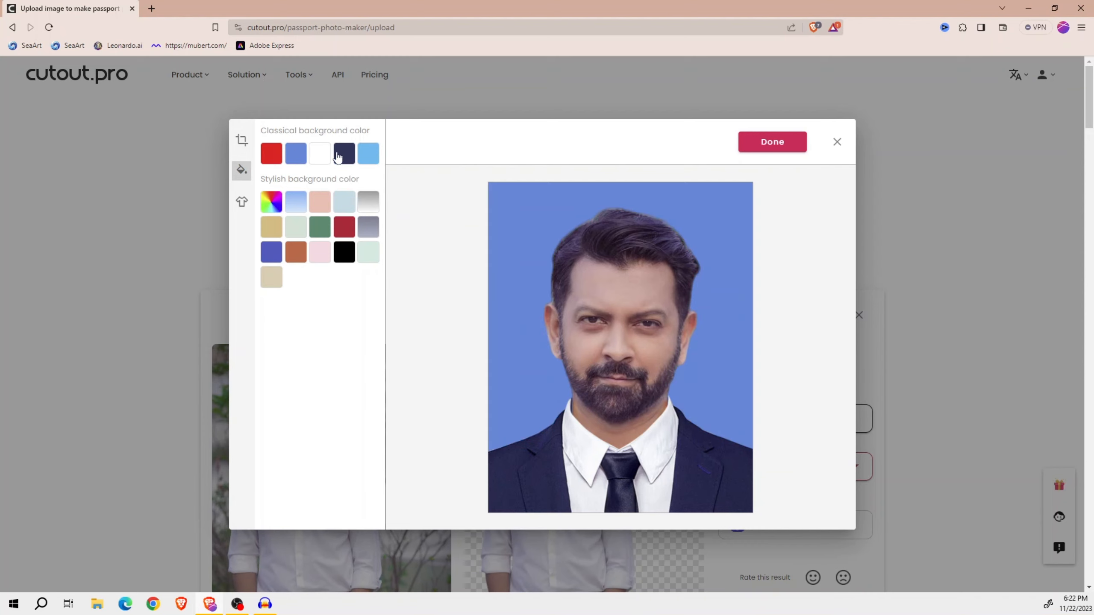
click(368, 154)
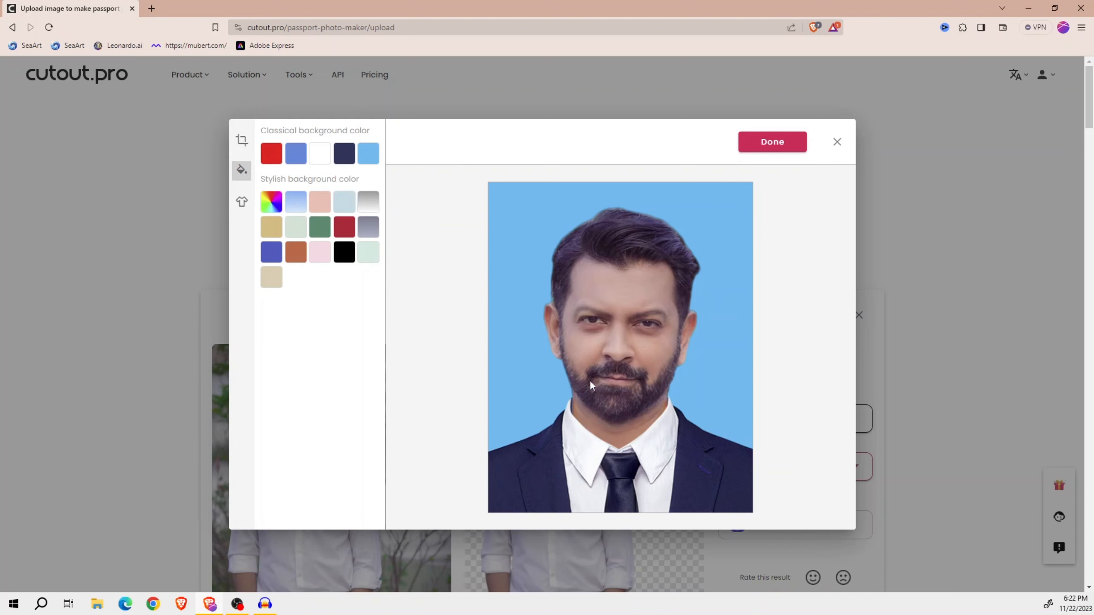
click(348, 252)
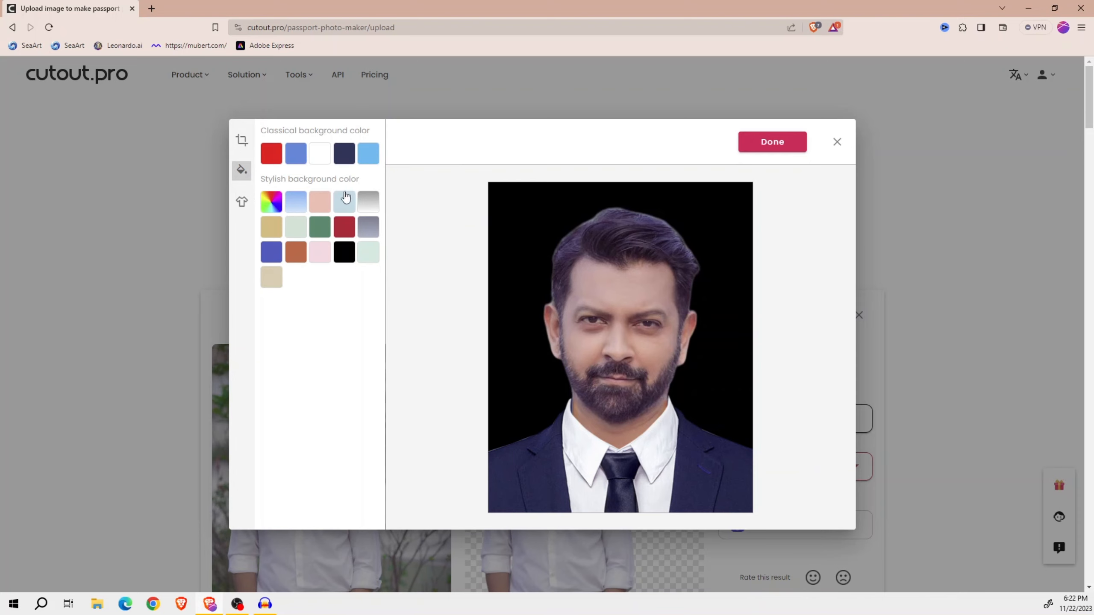
click(367, 156)
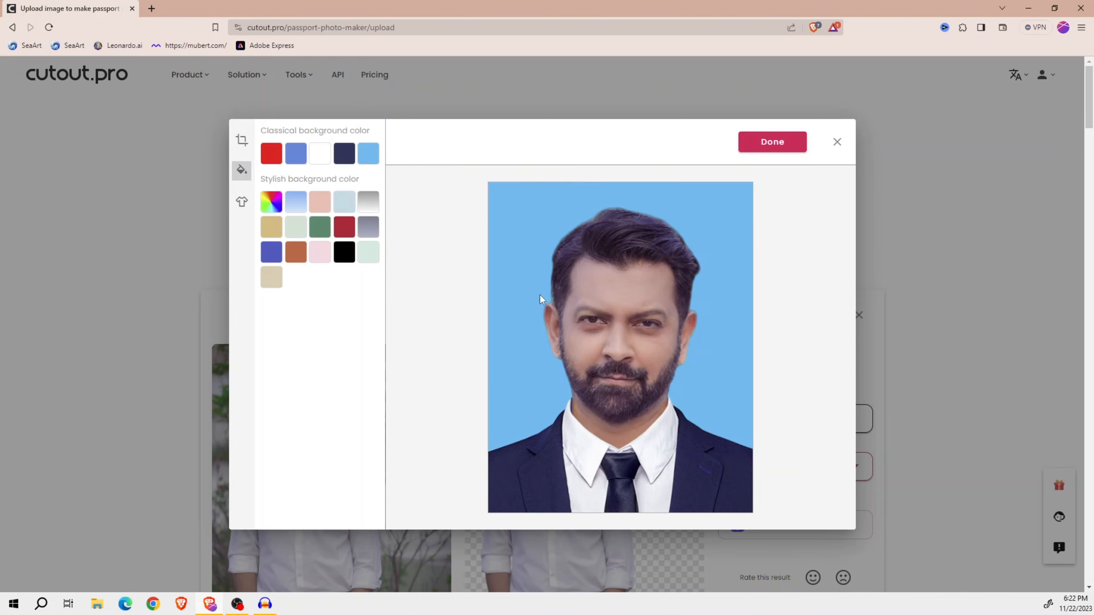
- Finish editing the passport photo and download the HD result as a PNG image to the Downloads folder
click(777, 141)
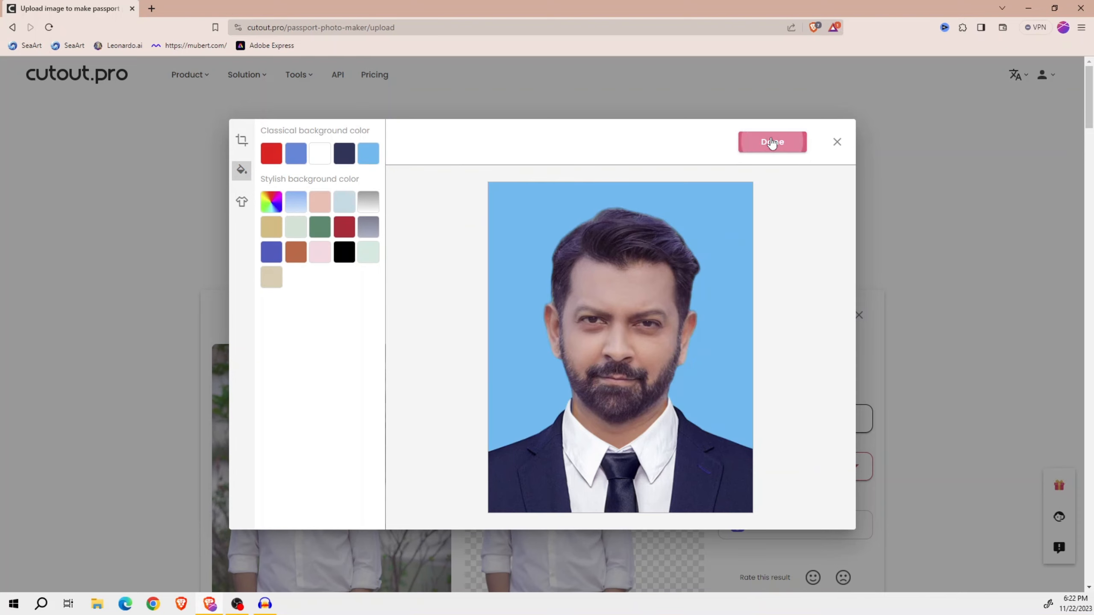
scroll(687, 300, down, 3)
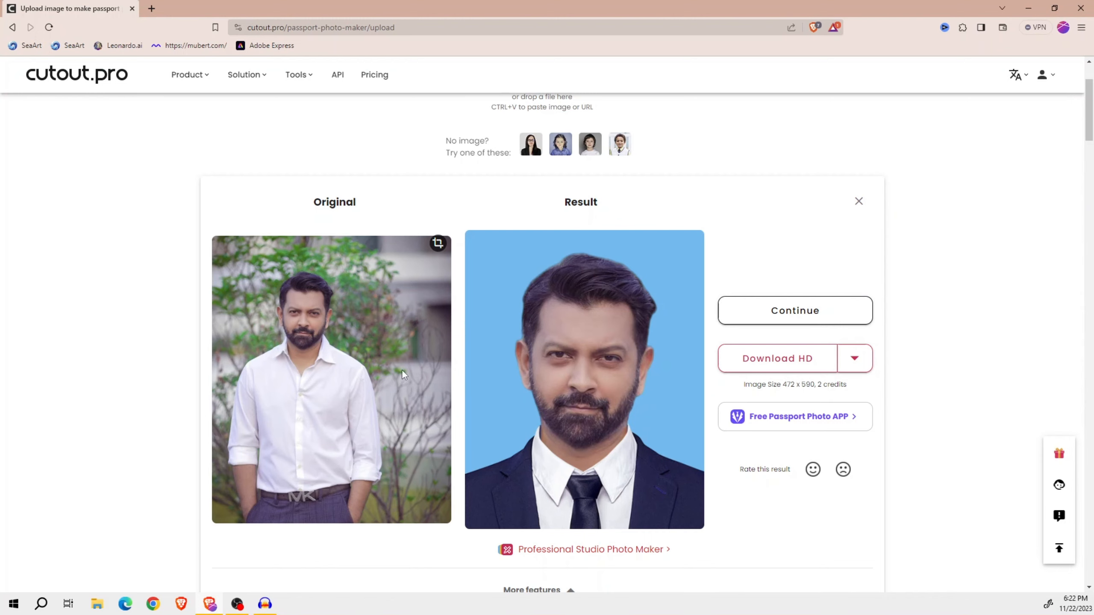
click(814, 357)
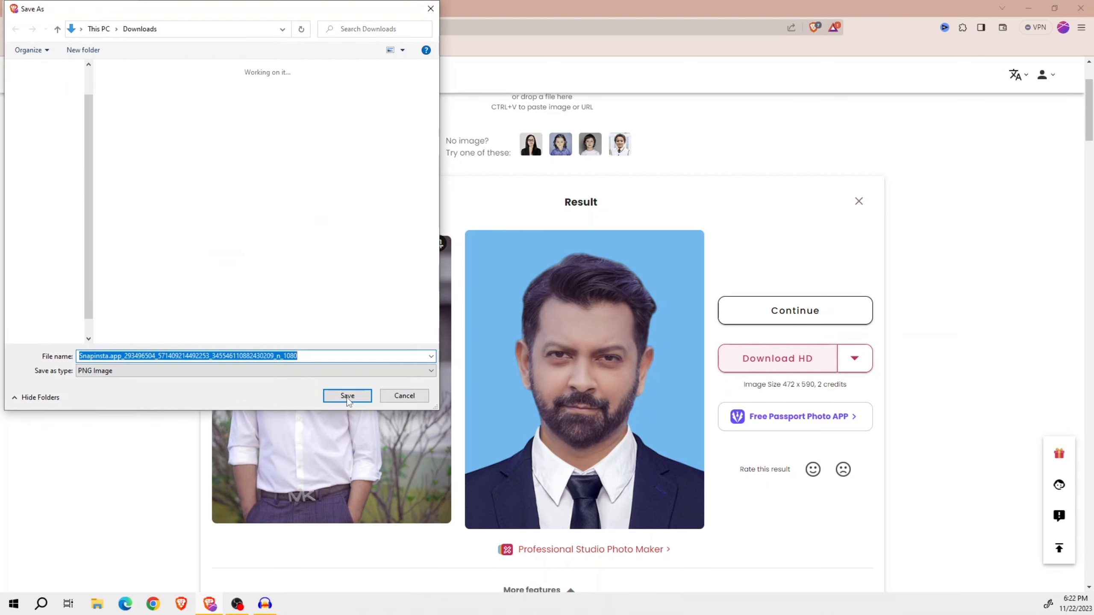
click(346, 395)
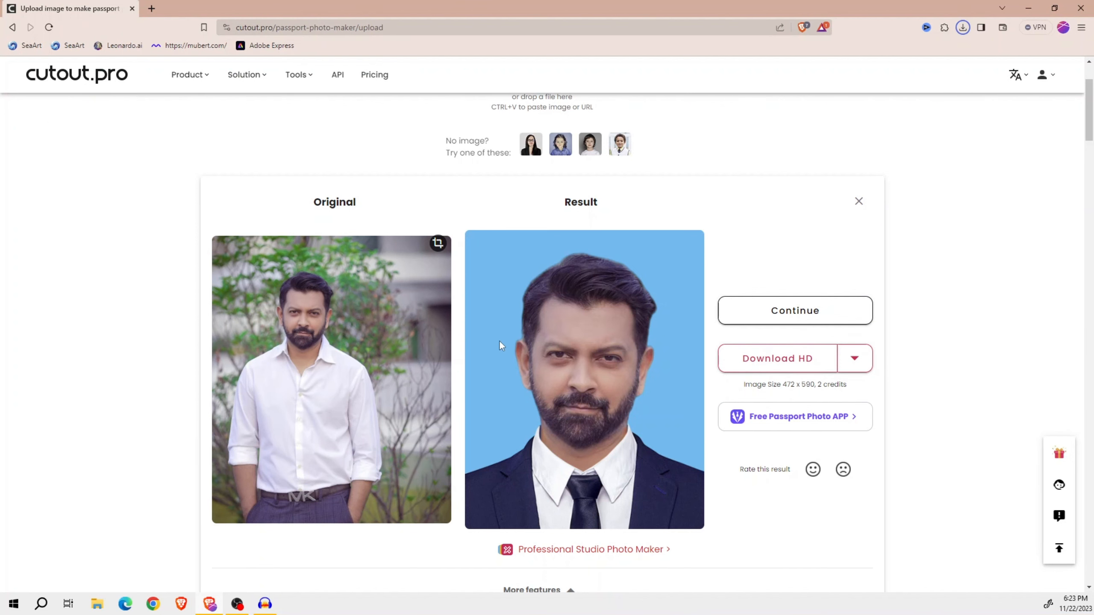
- Upload the portrait of the woman in the blue dress and set its photo size to Bangladesh(Passport), 4x5cm
scroll(499, 341, up, 3)
scroll(484, 332, down, 2)
scroll(484, 333, up, 2)
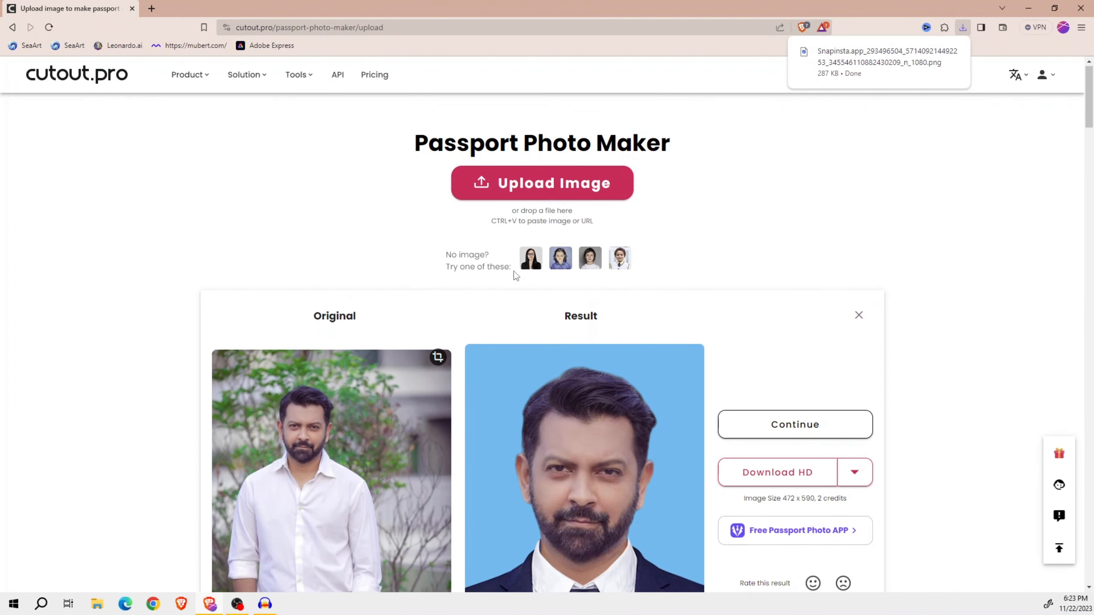
click(523, 192)
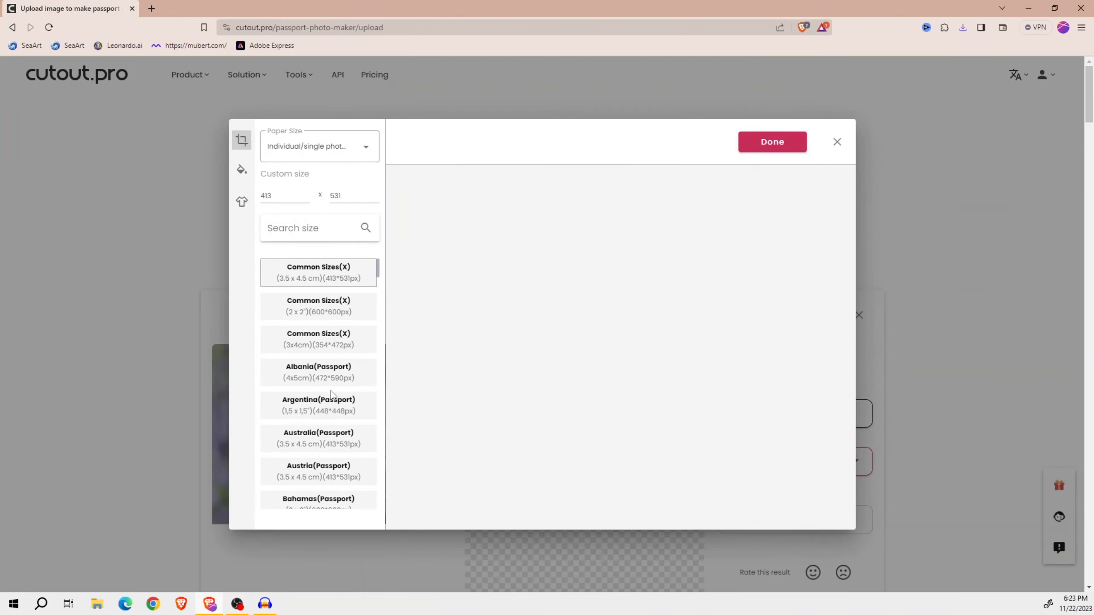
scroll(331, 452, down, 1)
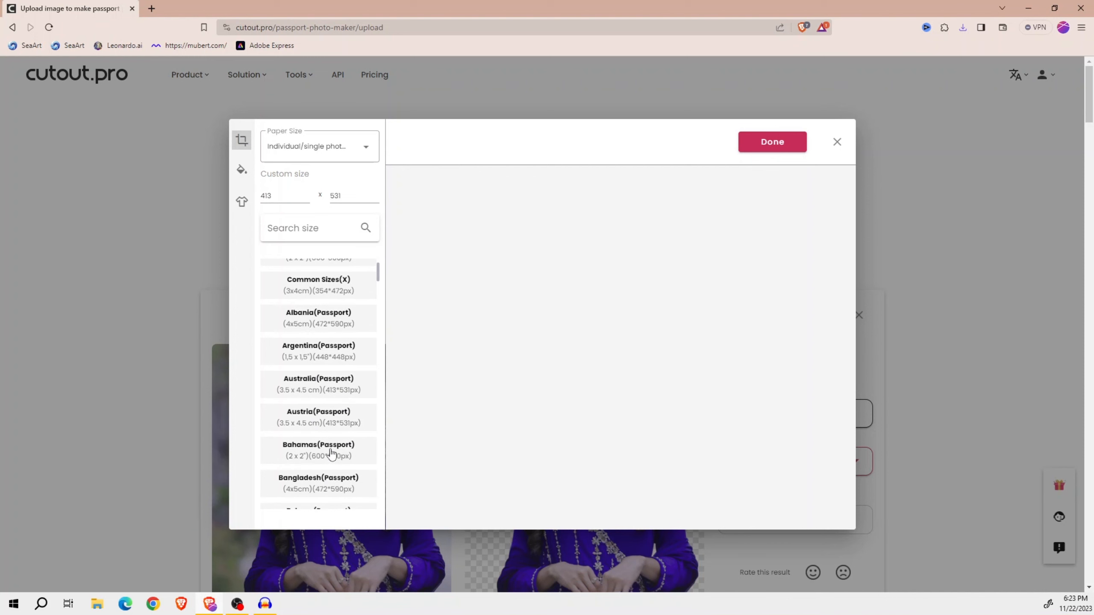
click(336, 476)
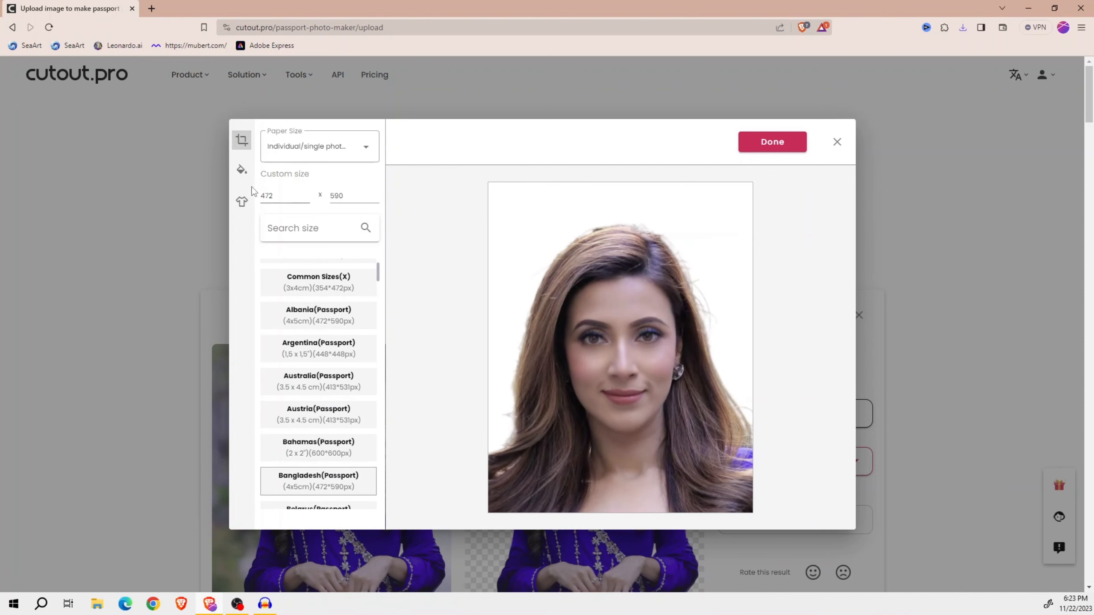
- Try the first black blazer and the cream blouse with navy tie from the women's outfits on the portrait
click(241, 170)
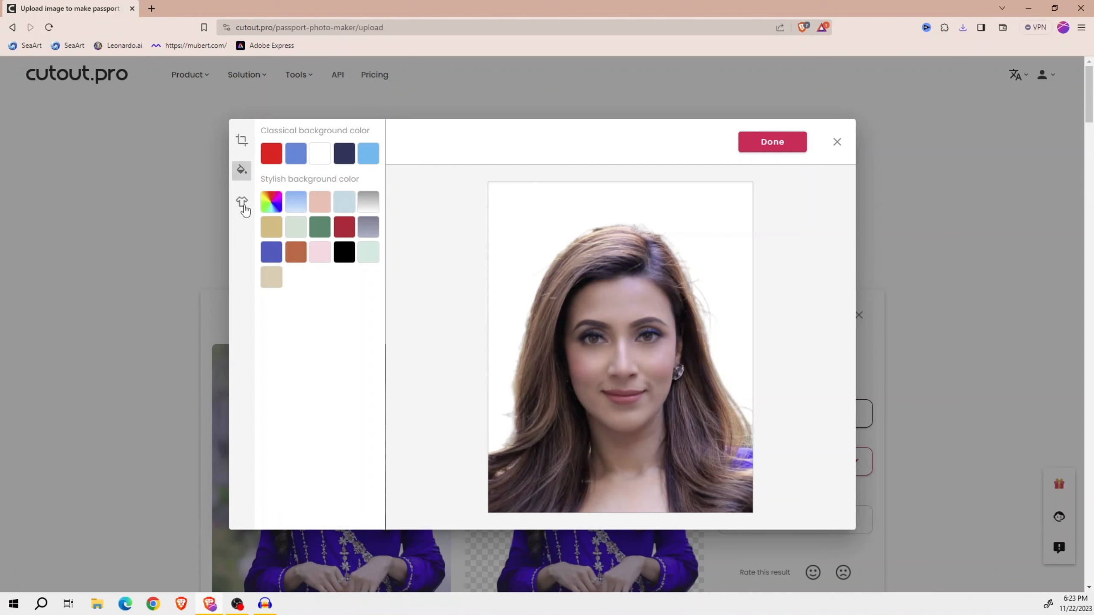
click(242, 203)
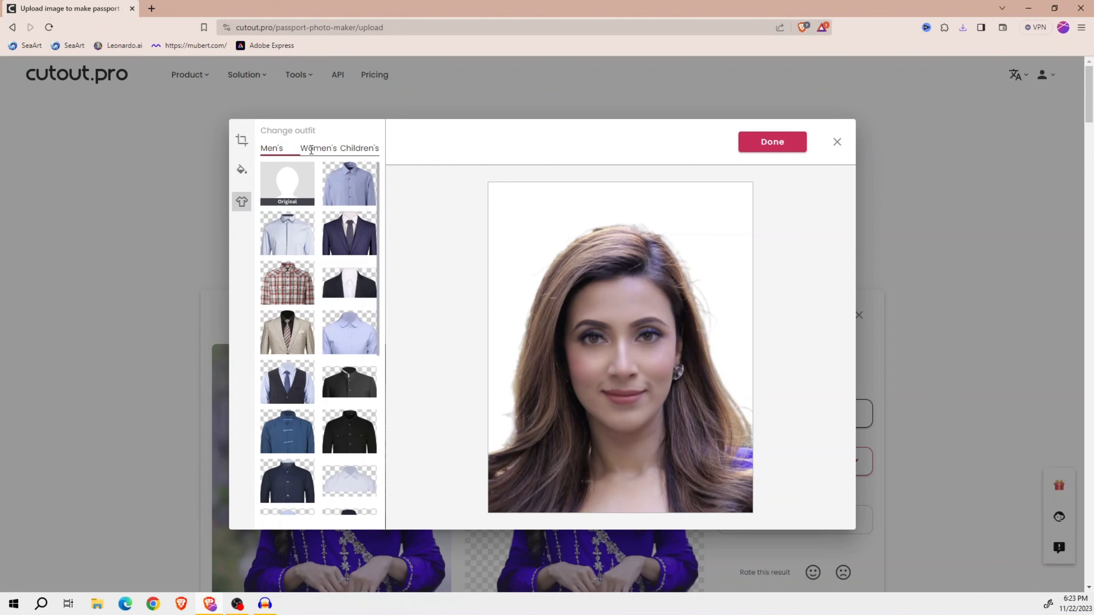
click(311, 150)
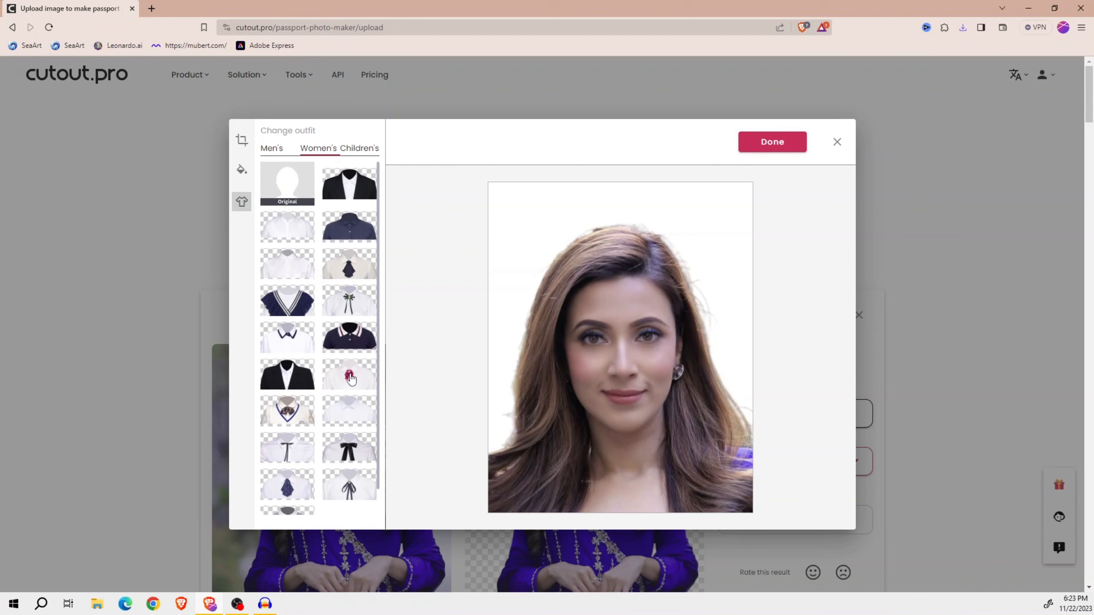
click(343, 189)
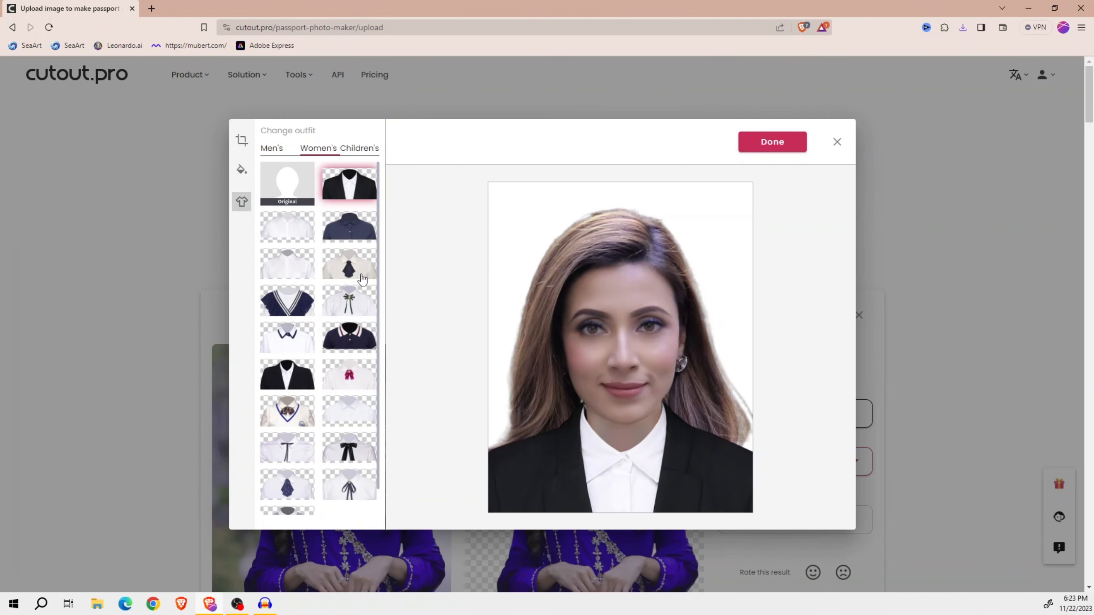
click(349, 275)
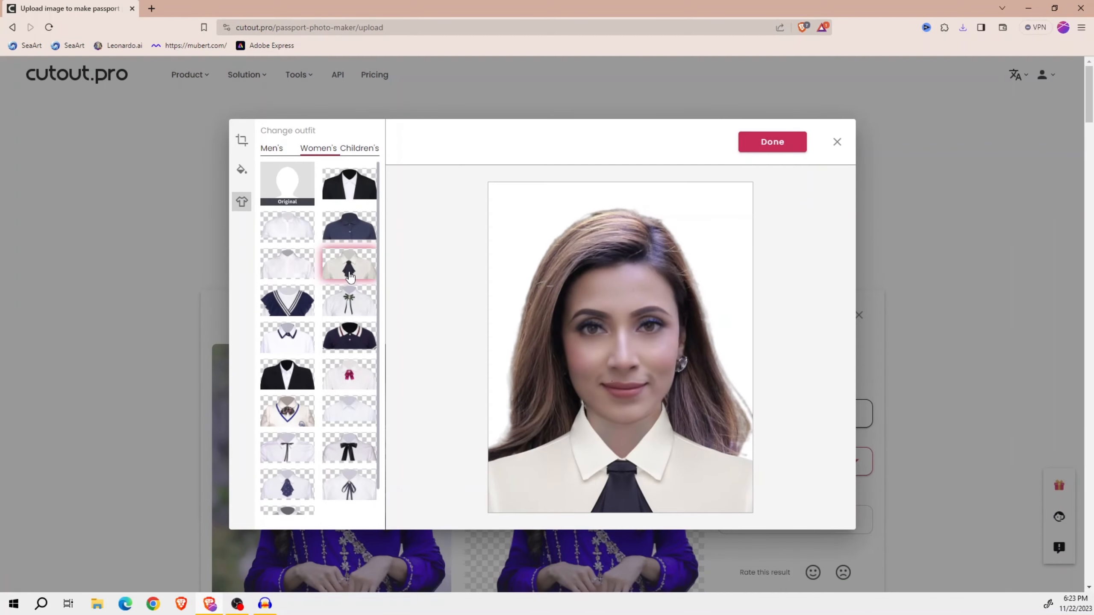
- Apply the second black blazer with white shirt from the women's outfits, and view the children's outfits
scroll(361, 377, down, 1)
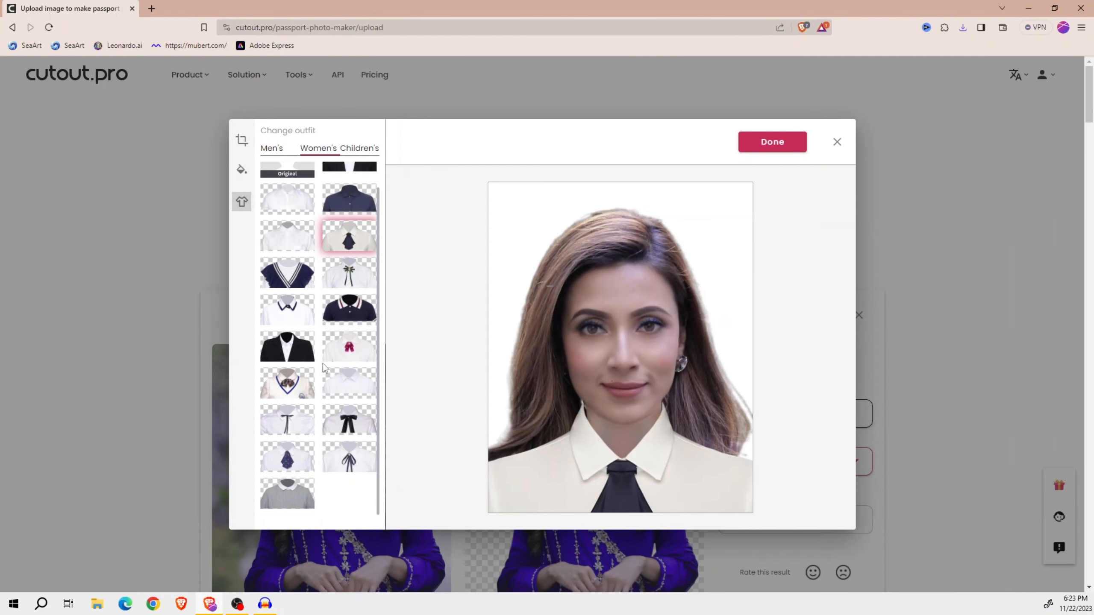
click(288, 348)
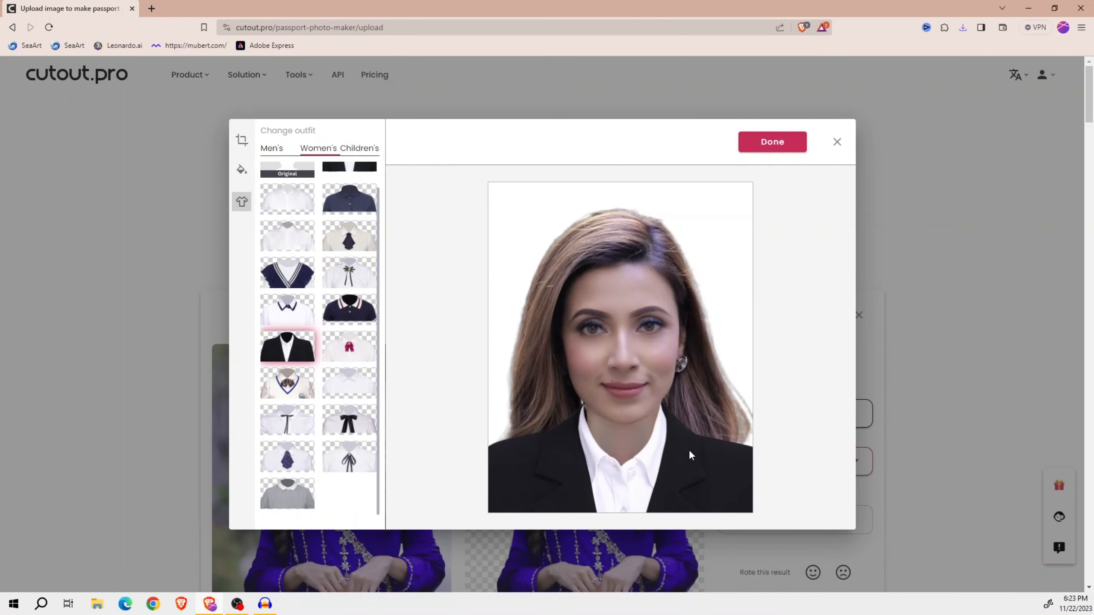
scroll(381, 344, up, 1)
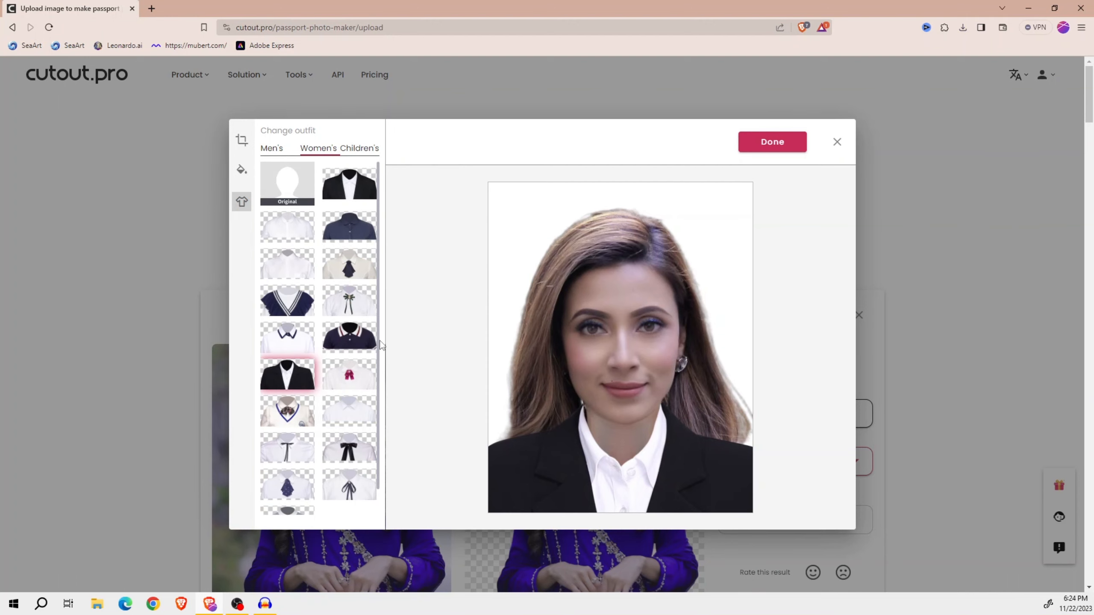
click(360, 149)
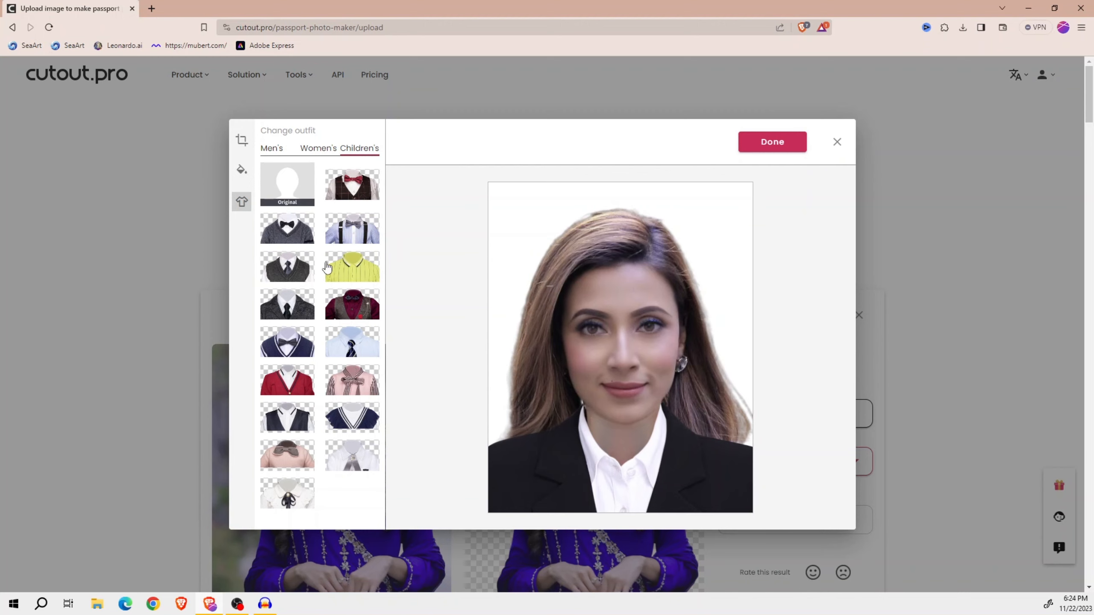
- Set the woman's photo background to the light blue classical color and finish editing
click(244, 173)
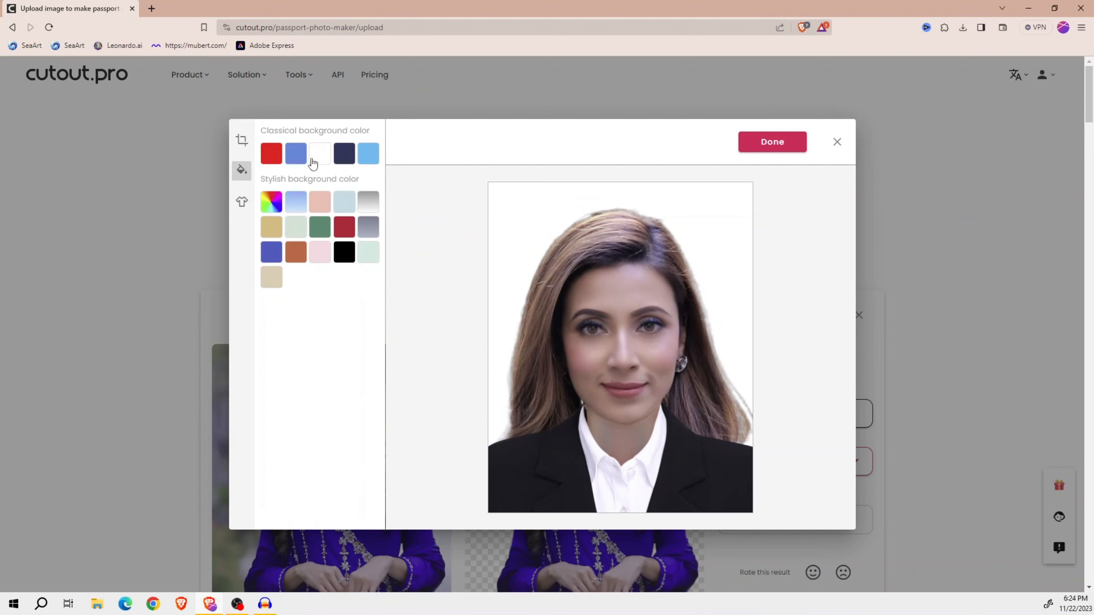
click(364, 158)
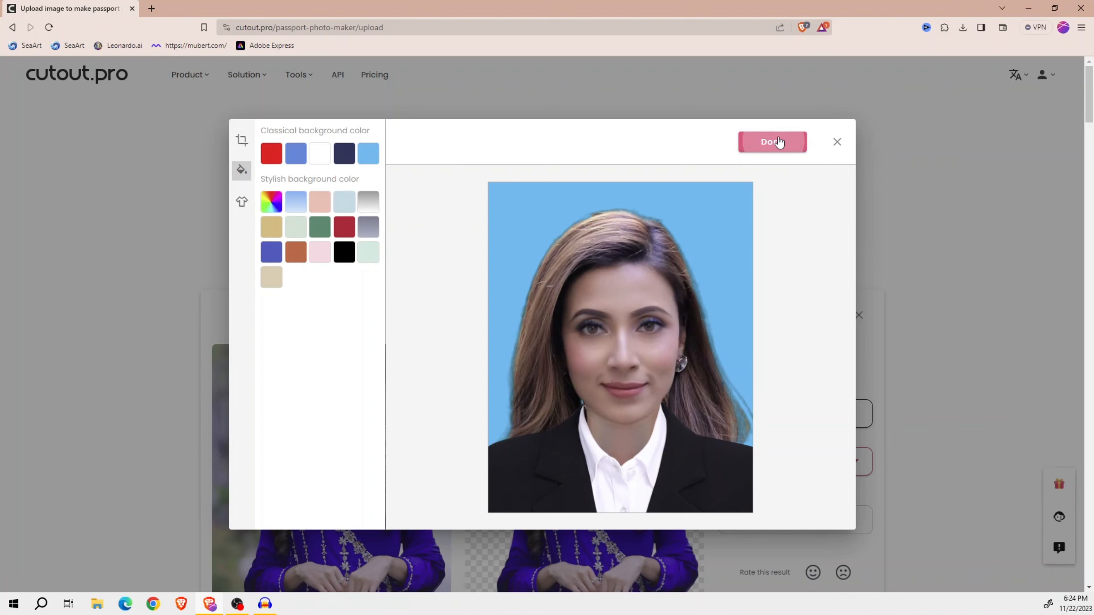
click(779, 143)
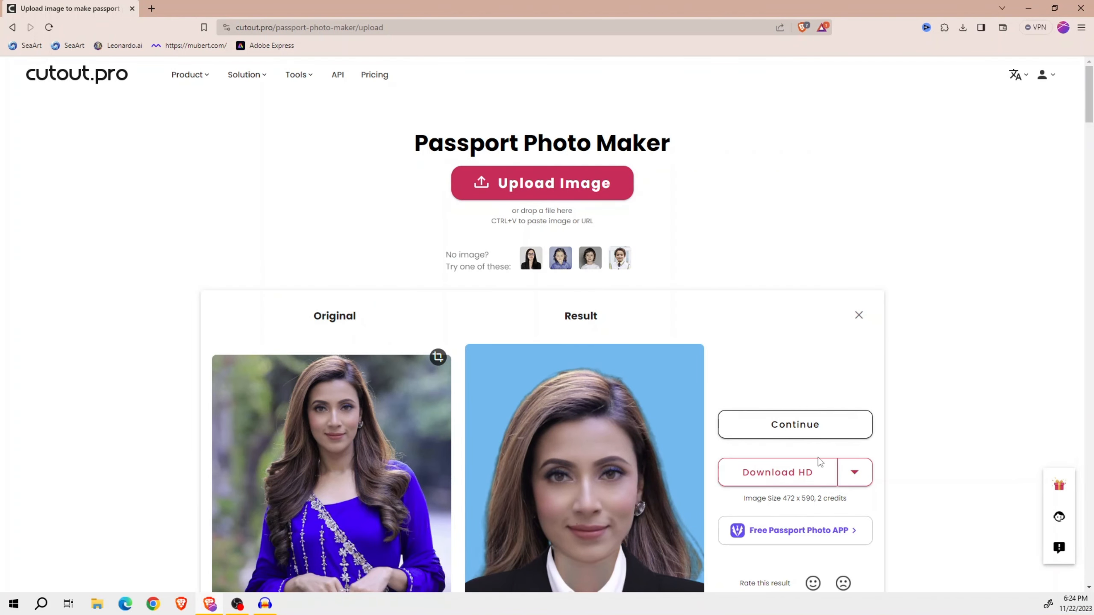
- Check the download file format options for the woman's photo and compare the original and result images of both portraits
click(856, 473)
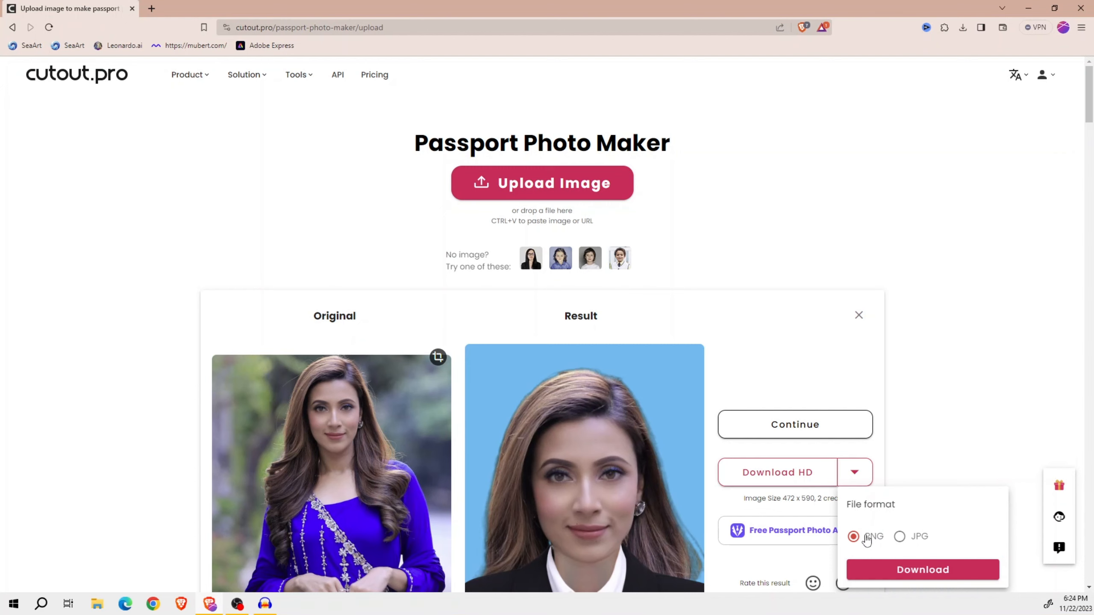
scroll(653, 354, down, 6)
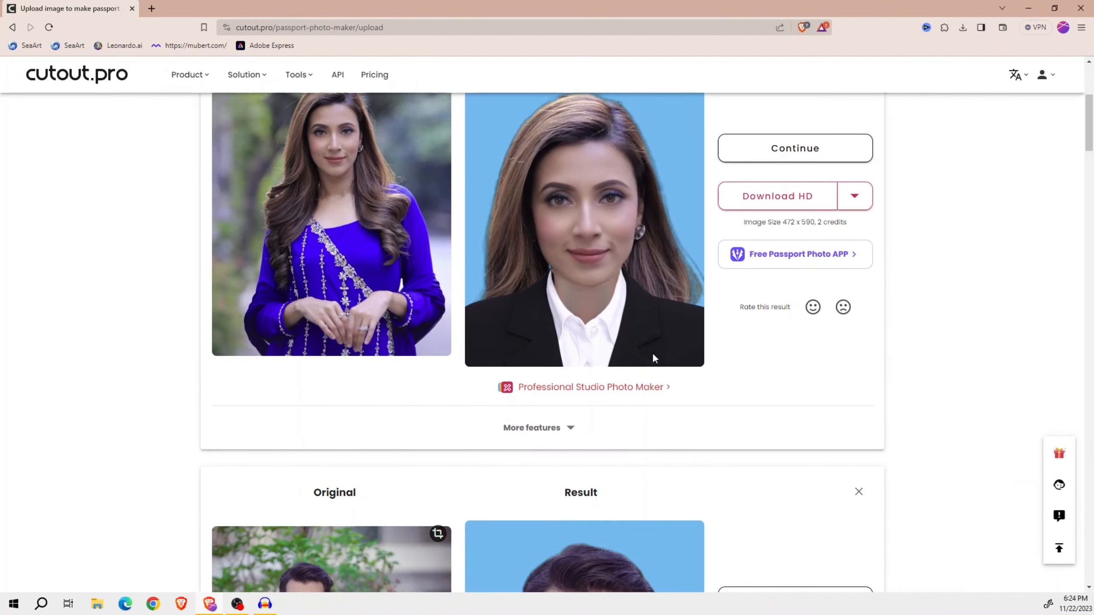
scroll(652, 352, up, 2)
scroll(652, 353, down, 9)
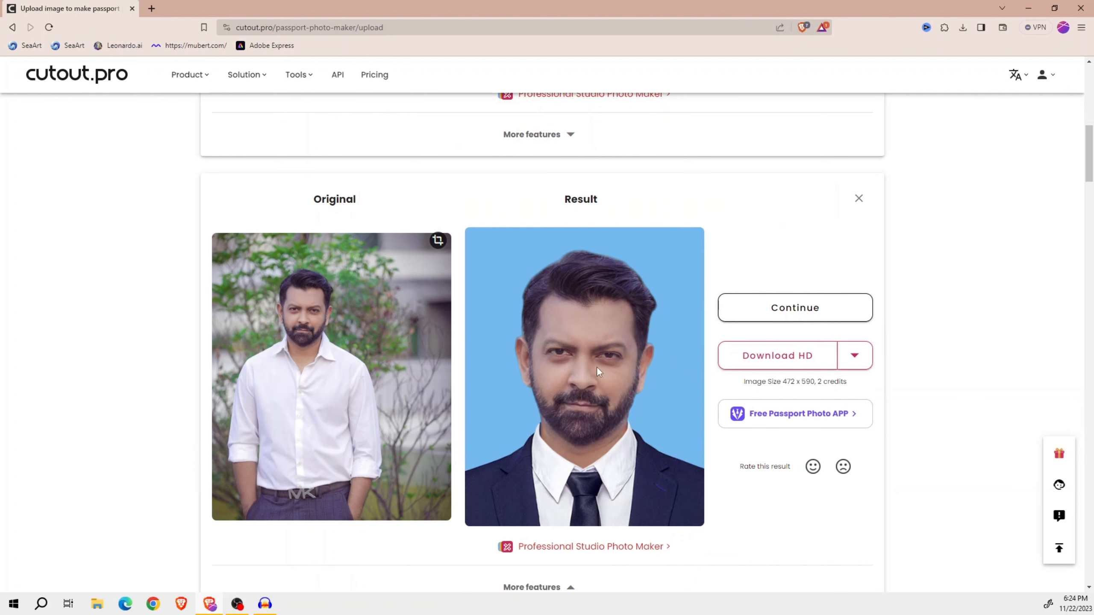
scroll(596, 366, up, 6)
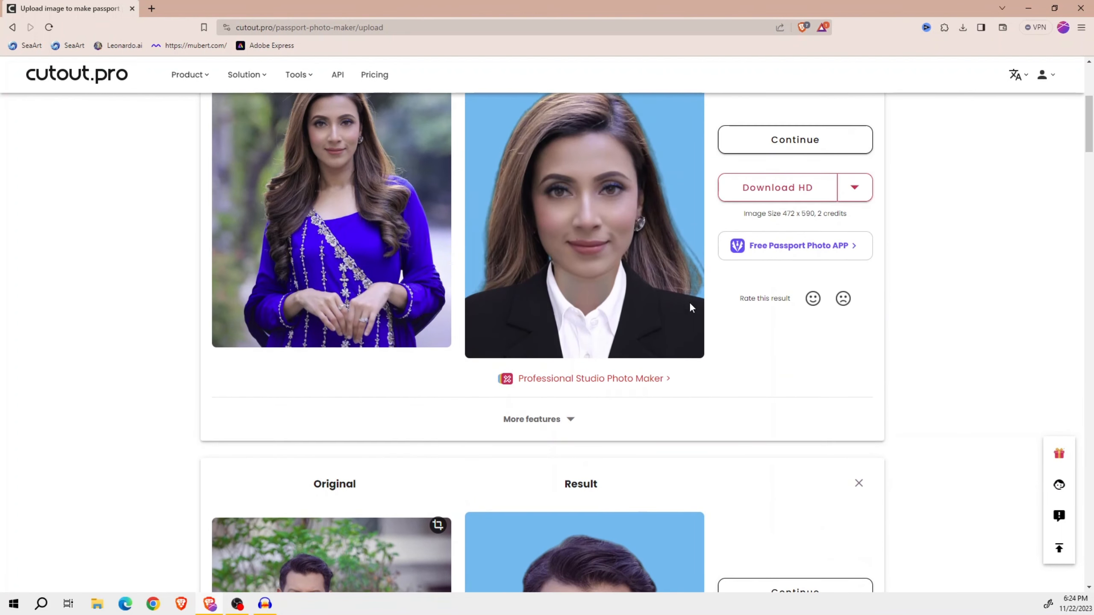
scroll(689, 302, up, 1)
scroll(644, 305, up, 1)
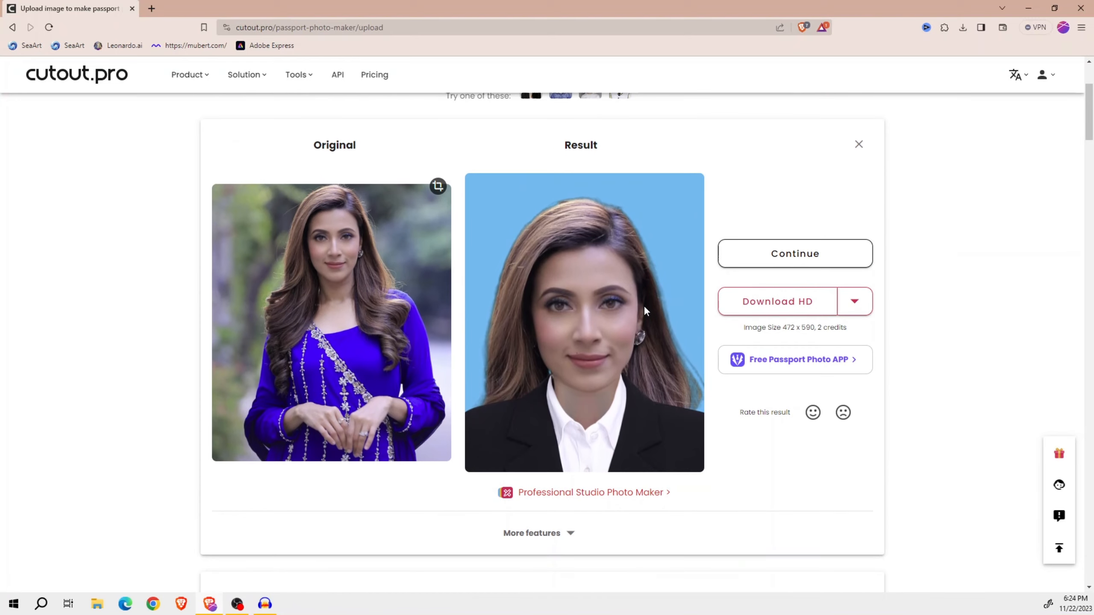
scroll(644, 305, up, 1)
scroll(643, 305, down, 2)
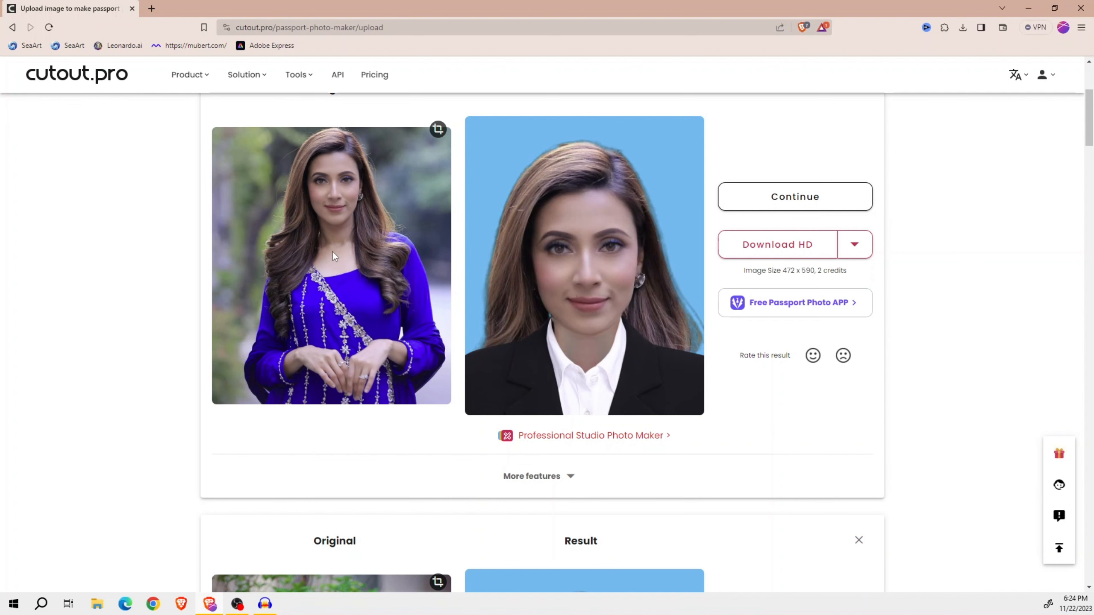
scroll(526, 306, down, 5)
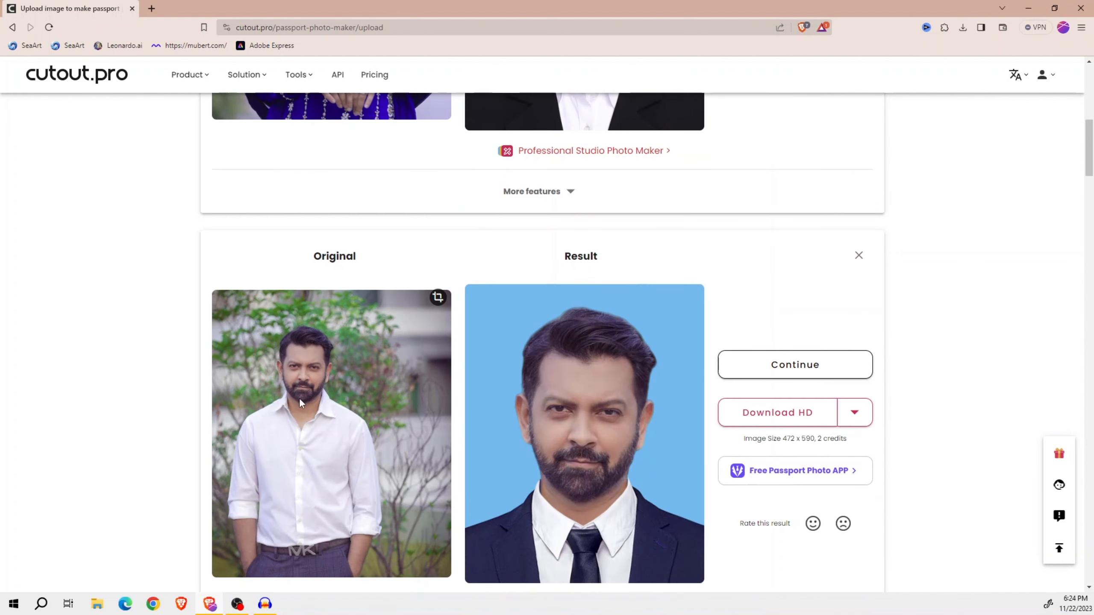
scroll(300, 401, down, 1)
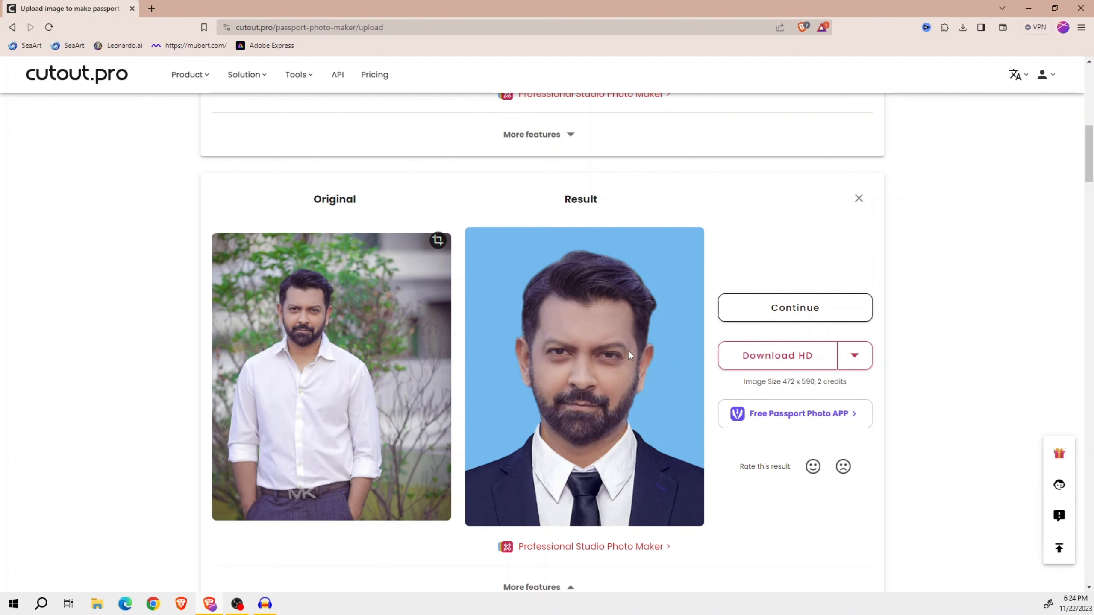
scroll(627, 350, up, 3)
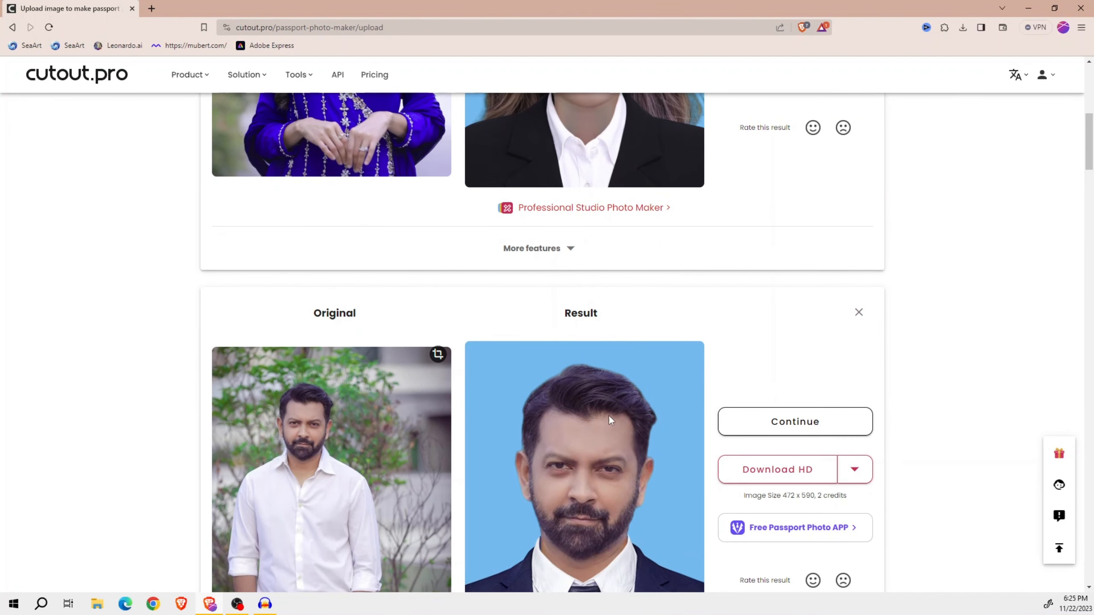
scroll(608, 414, up, 10)
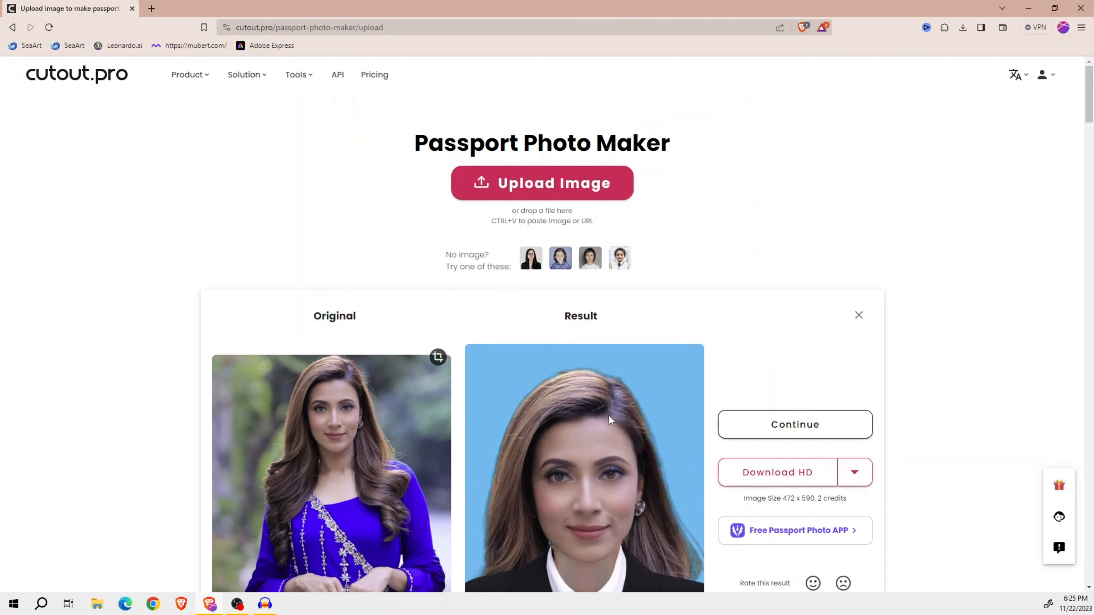